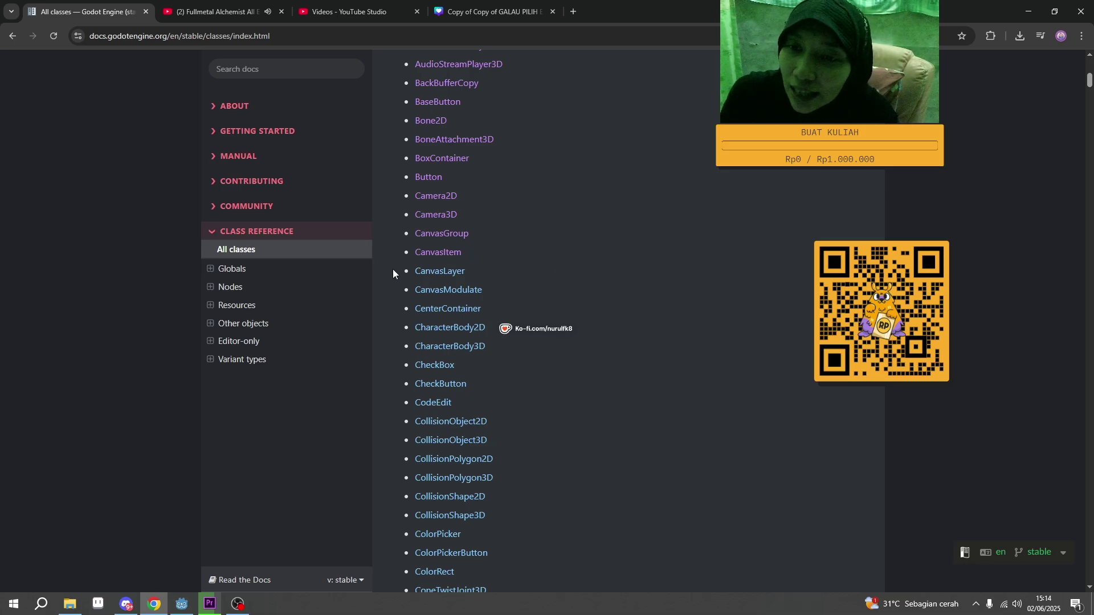
Open the CanvasLayer class reference in a new tab and read its Description, including the note on health bar overlays.
{"action": "middle_click", "coordinate": [447, 272]}
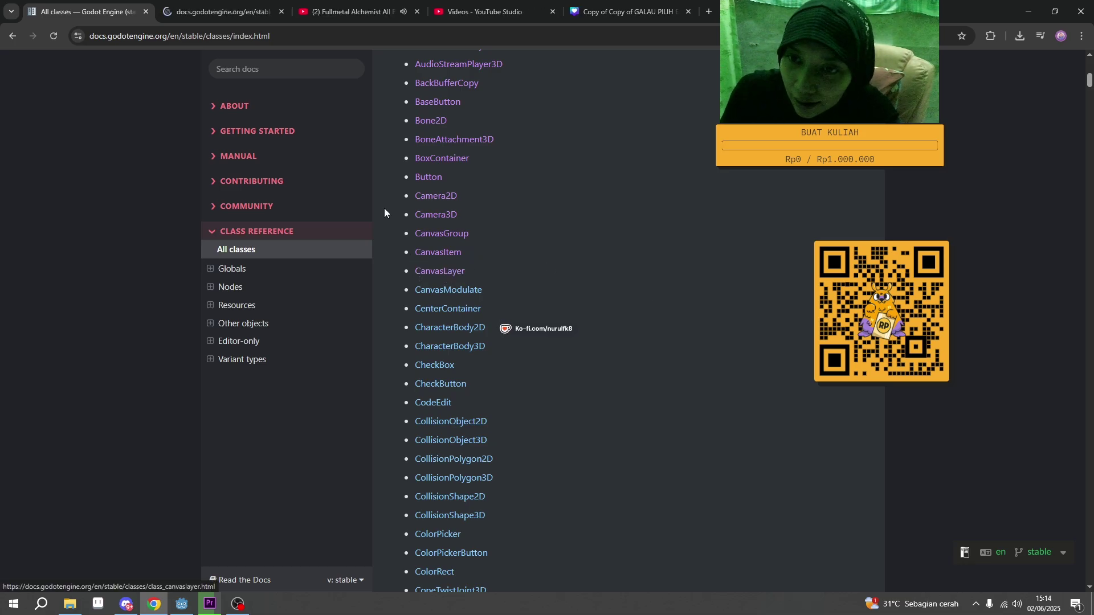
{"action": "left_click", "coordinate": [222, 12]}
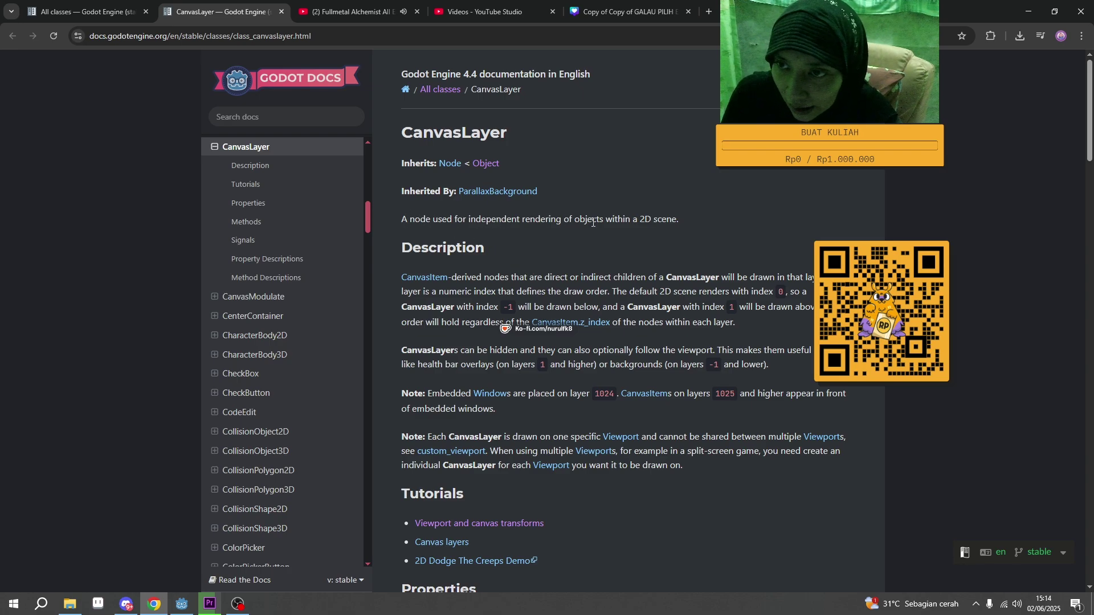
{"action": "scroll", "coordinate": [594, 262], "scroll_direction": "down", "scroll_amount": 1}
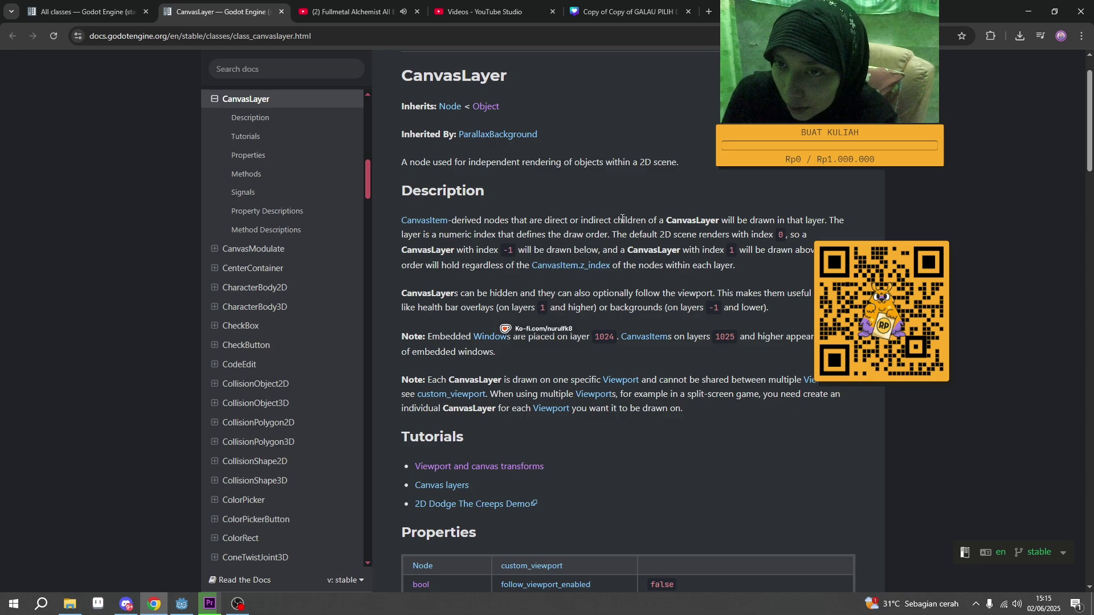
{"action": "scroll", "coordinate": [448, 302], "scroll_direction": "down", "scroll_amount": 1}
{"action": "scroll", "coordinate": [445, 298], "scroll_direction": "up", "scroll_amount": 1}
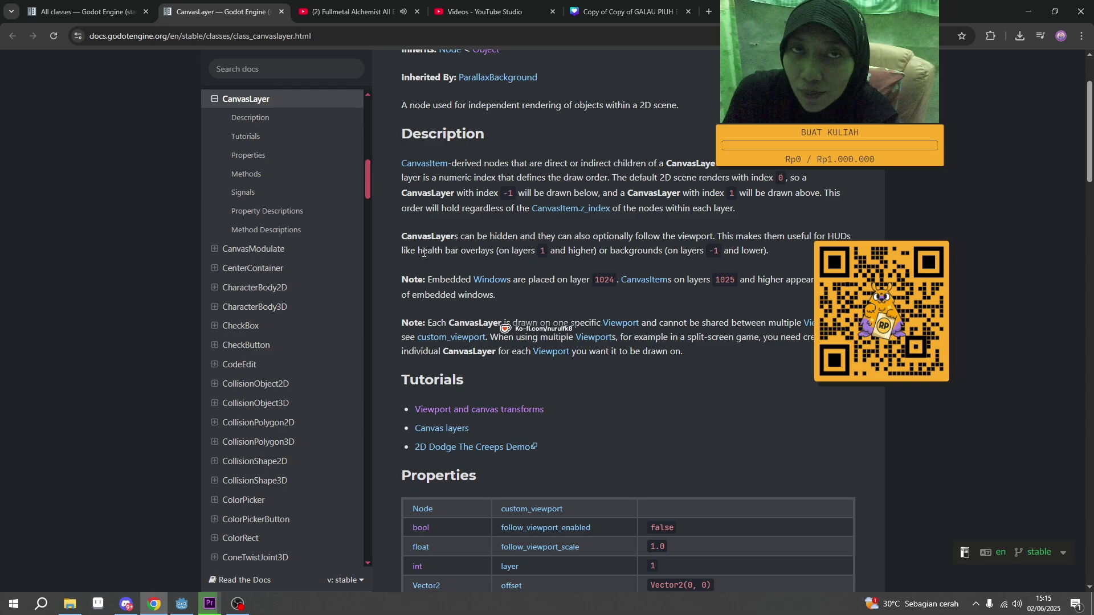
{"action": "left_click_drag", "start_coordinate": [417, 251], "coordinate": [462, 251]}
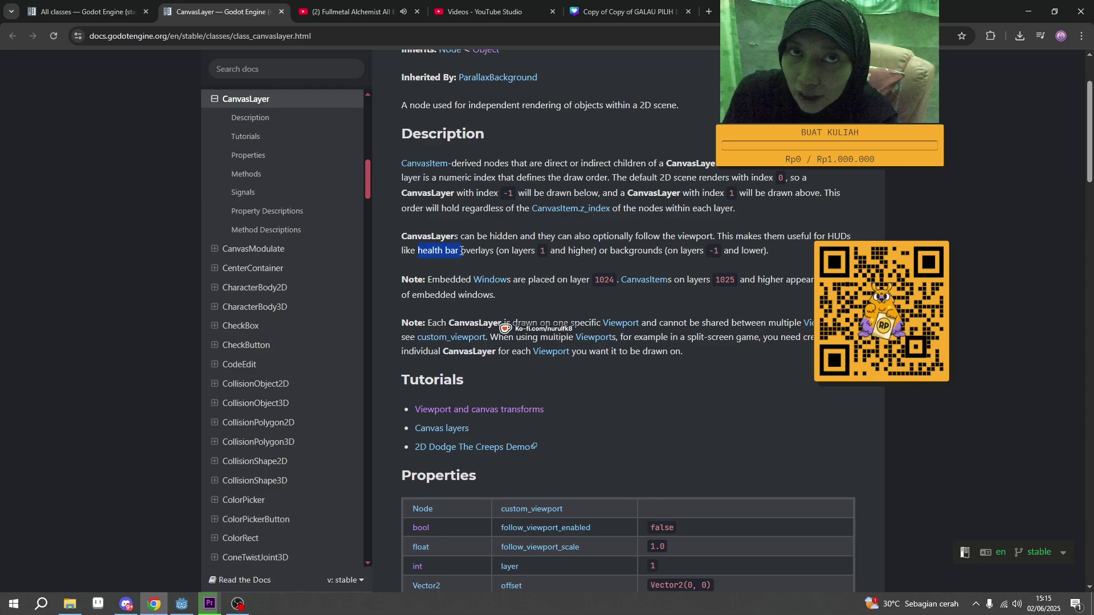
{"action": "left_click", "coordinate": [449, 256]}
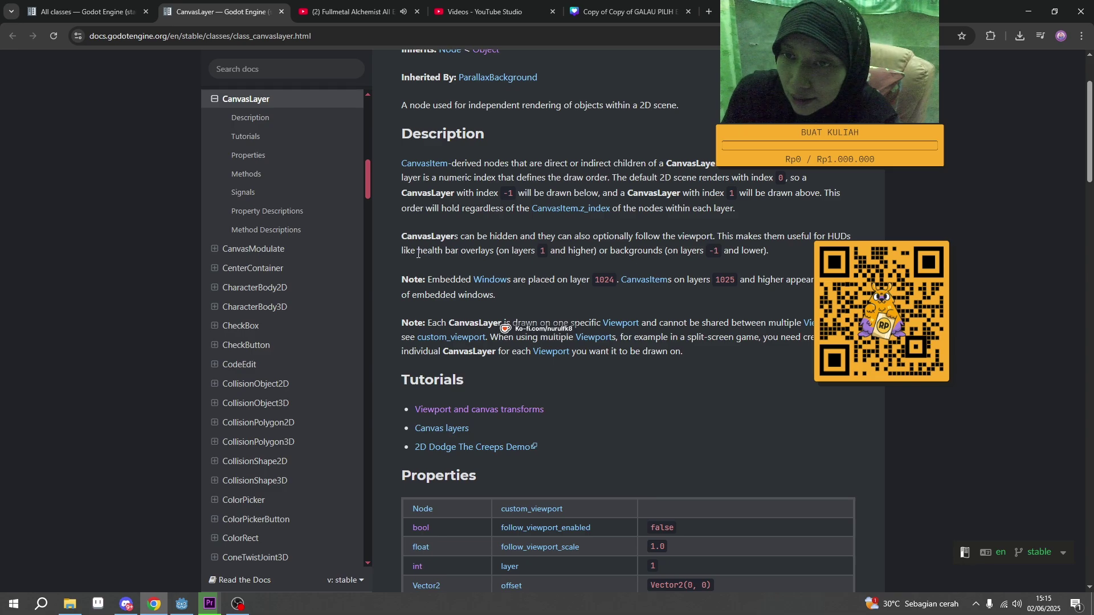
{"action": "left_click_drag", "start_coordinate": [418, 251], "coordinate": [461, 251]}
{"action": "left_click", "coordinate": [505, 292]}
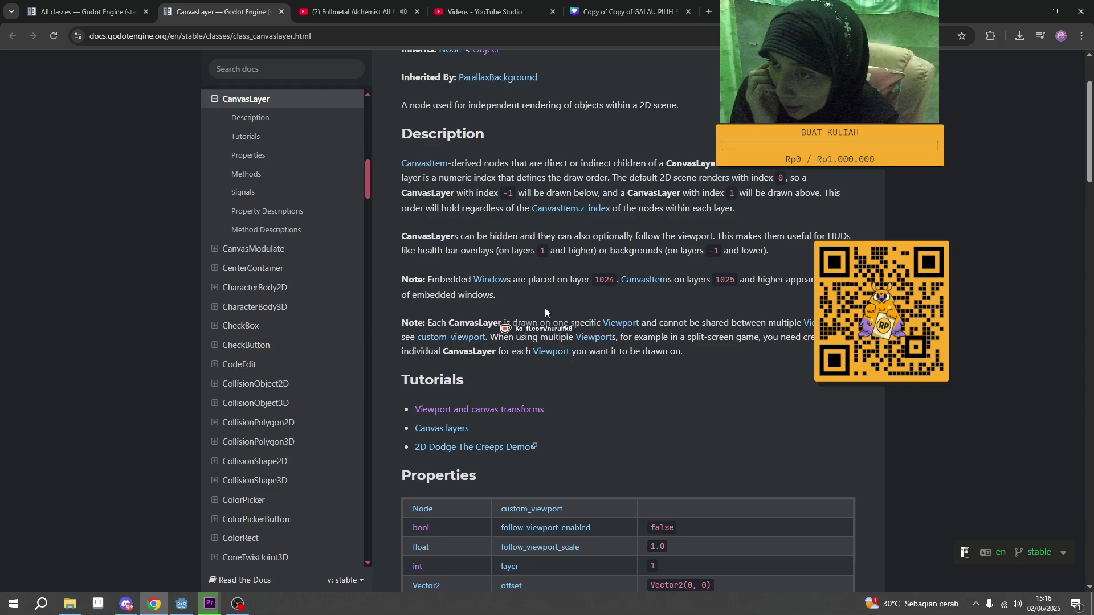
Look through the Properties, Methods and Signals sections of the CanvasLayer reference page.
{"action": "scroll", "coordinate": [544, 312], "scroll_direction": "down", "scroll_amount": 1}
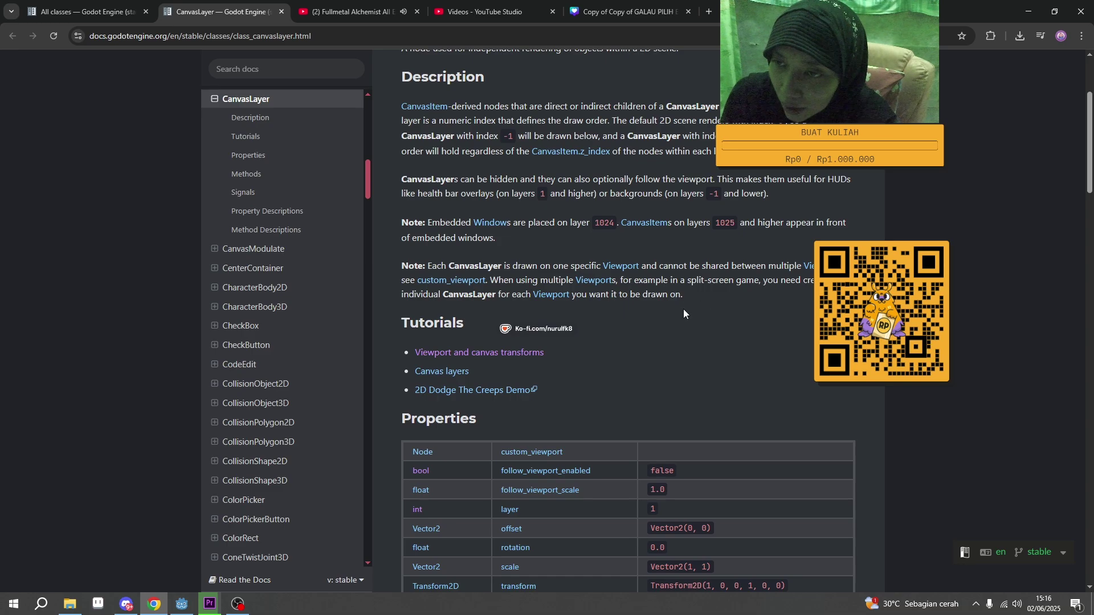
{"action": "scroll", "coordinate": [548, 317], "scroll_direction": "down", "scroll_amount": 9}
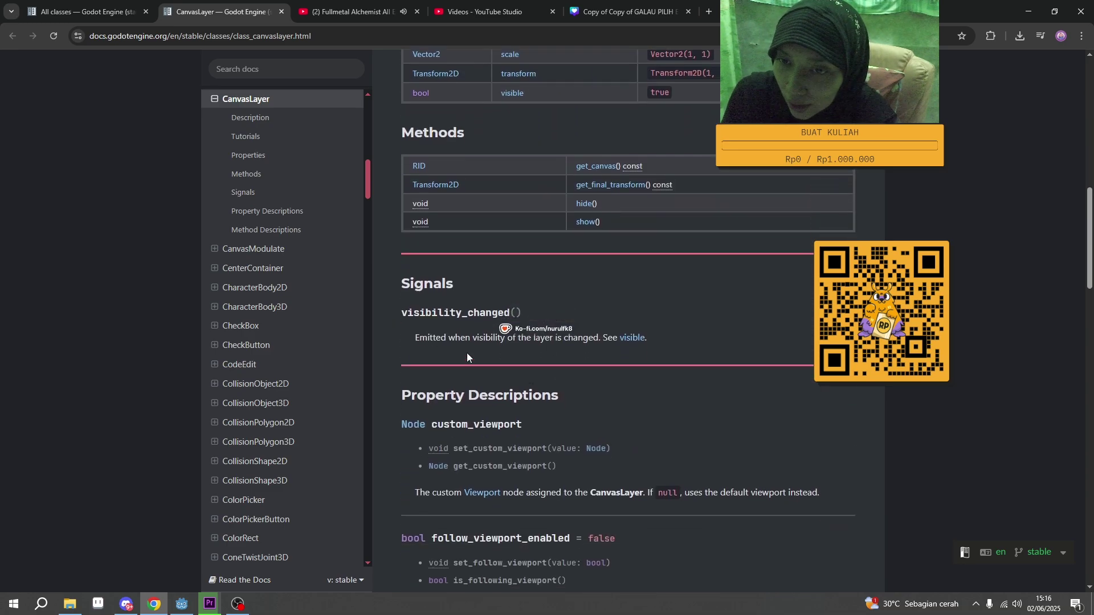
{"action": "scroll", "coordinate": [610, 321], "scroll_direction": "up", "scroll_amount": 3}
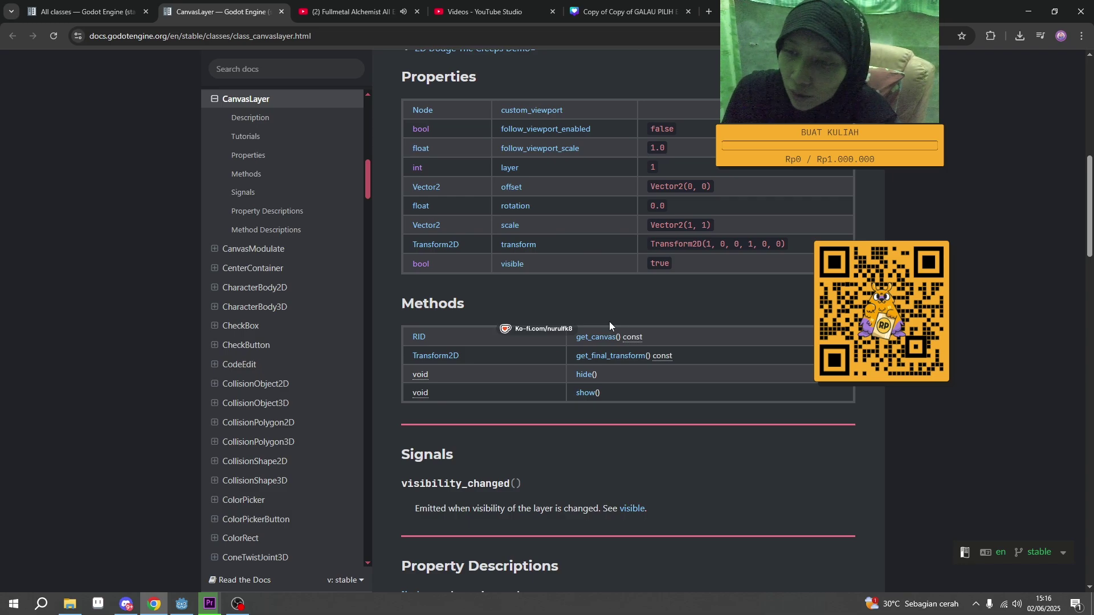
{"action": "scroll", "coordinate": [483, 354], "scroll_direction": "up", "scroll_amount": 3}
Open the "Canvas layers" tutorial in a new tab and read its Viewport and Canvas items section.
{"action": "middle_click", "coordinate": [454, 208]}
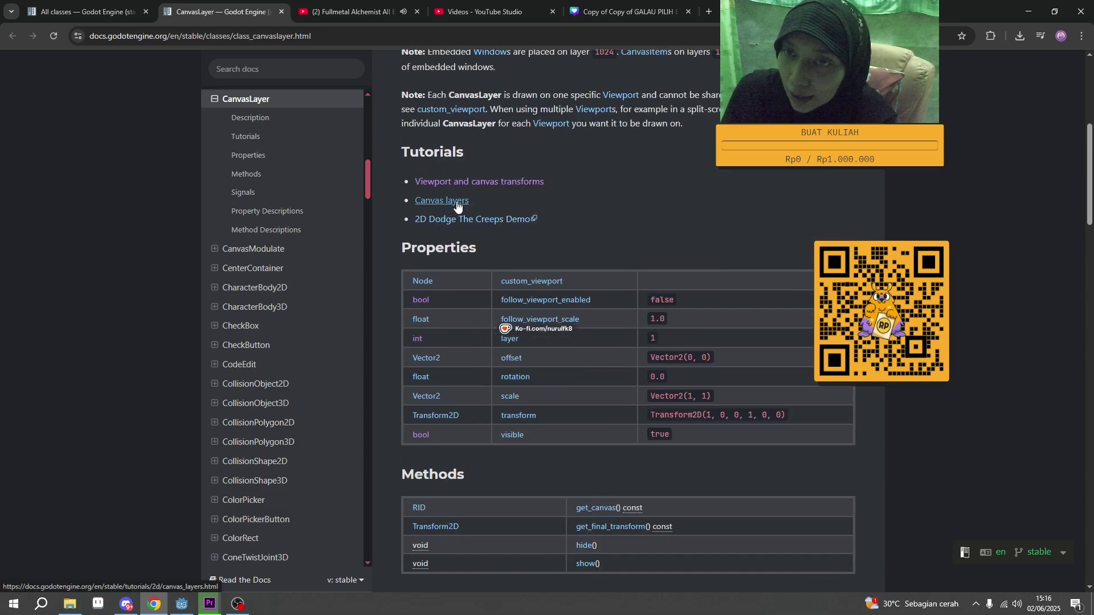
{"action": "key", "text": "ctrl+Tab"}
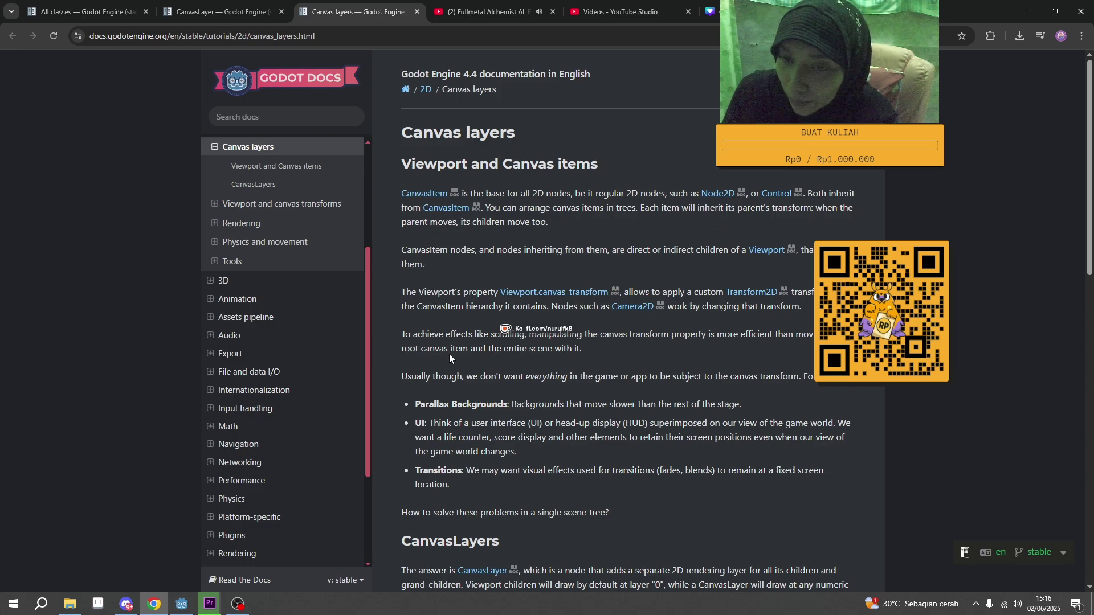
{"action": "left_click_drag", "start_coordinate": [431, 377], "coordinate": [578, 378]}
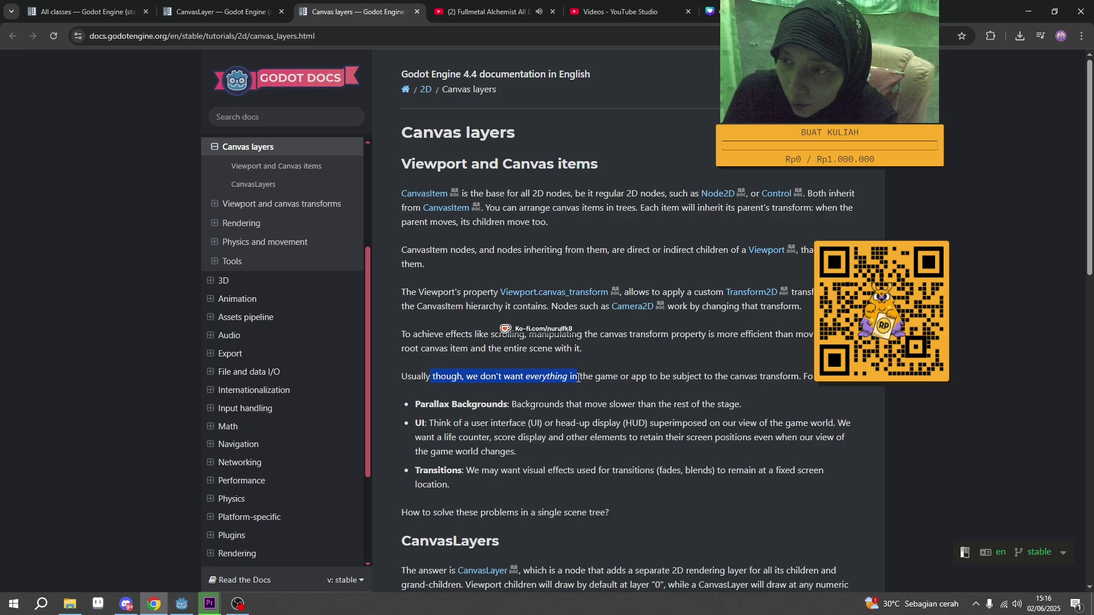
{"action": "left_click", "coordinate": [478, 404]}
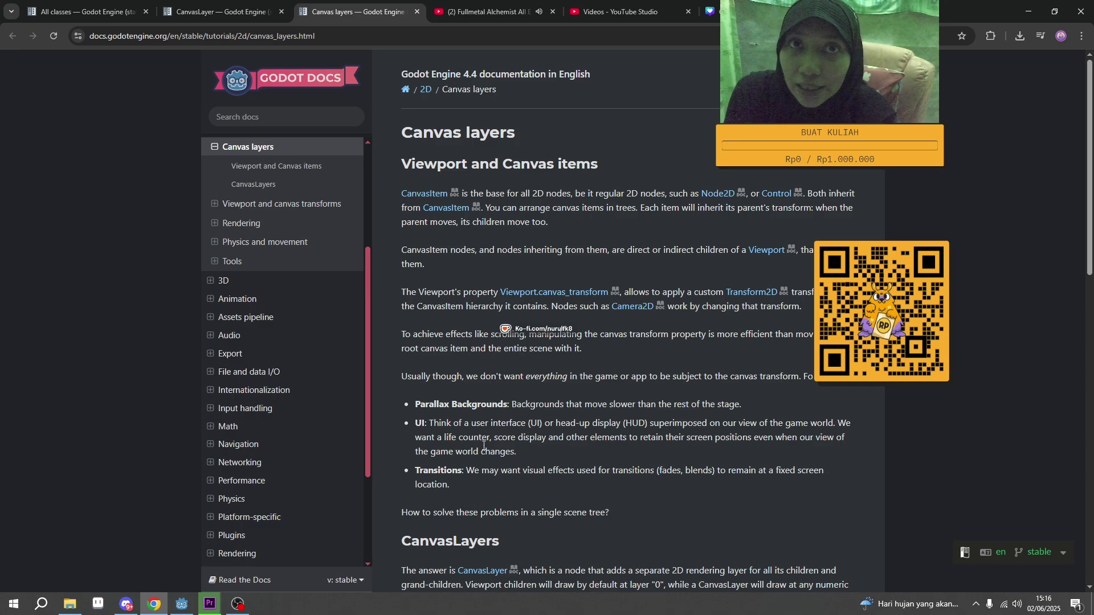
{"action": "left_click", "coordinate": [237, 604]}
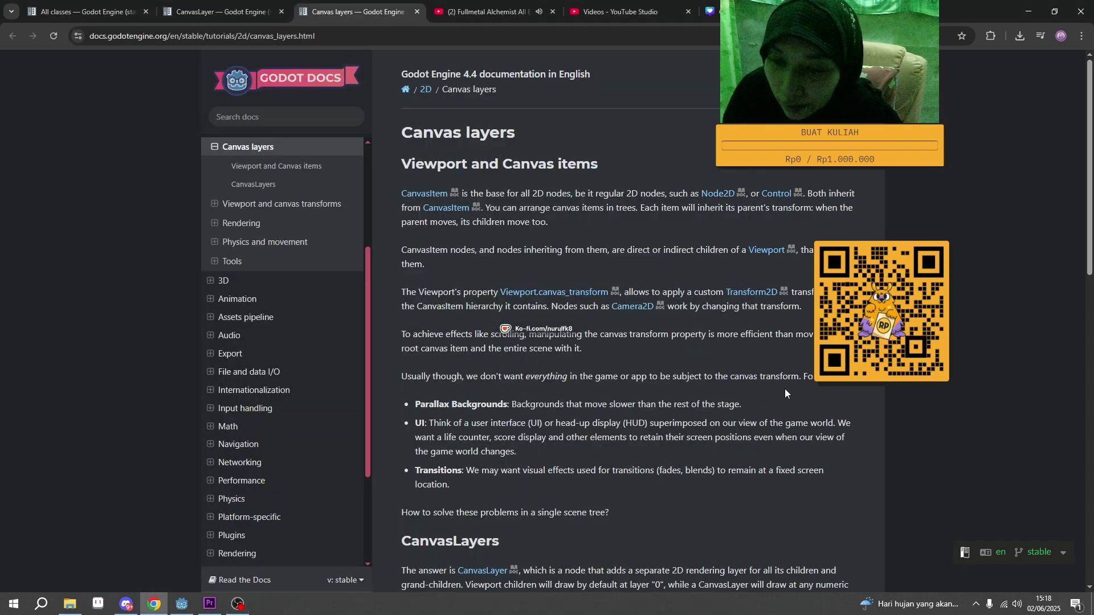
{"action": "left_click_drag", "start_coordinate": [455, 377], "coordinate": [594, 377]}
{"action": "left_click", "coordinate": [630, 379]}
{"action": "scroll", "coordinate": [426, 397], "scroll_direction": "down", "scroll_amount": 2}
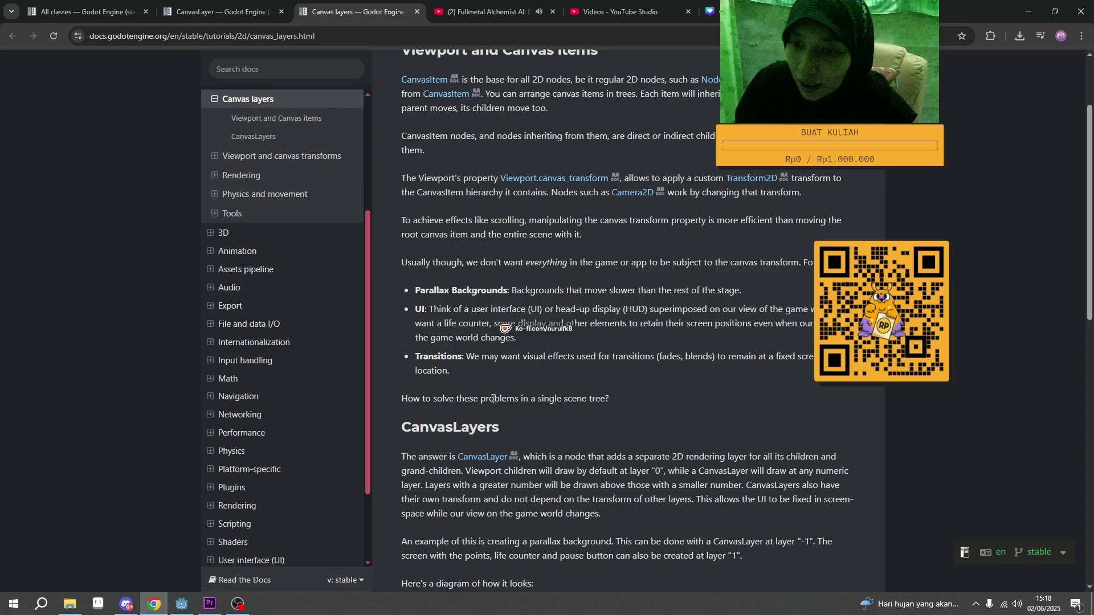
Read the tutorial's CanvasLayers section, including the scene tree diagram and the note on drawing order.
{"action": "scroll", "coordinate": [613, 398], "scroll_direction": "down", "scroll_amount": 4}
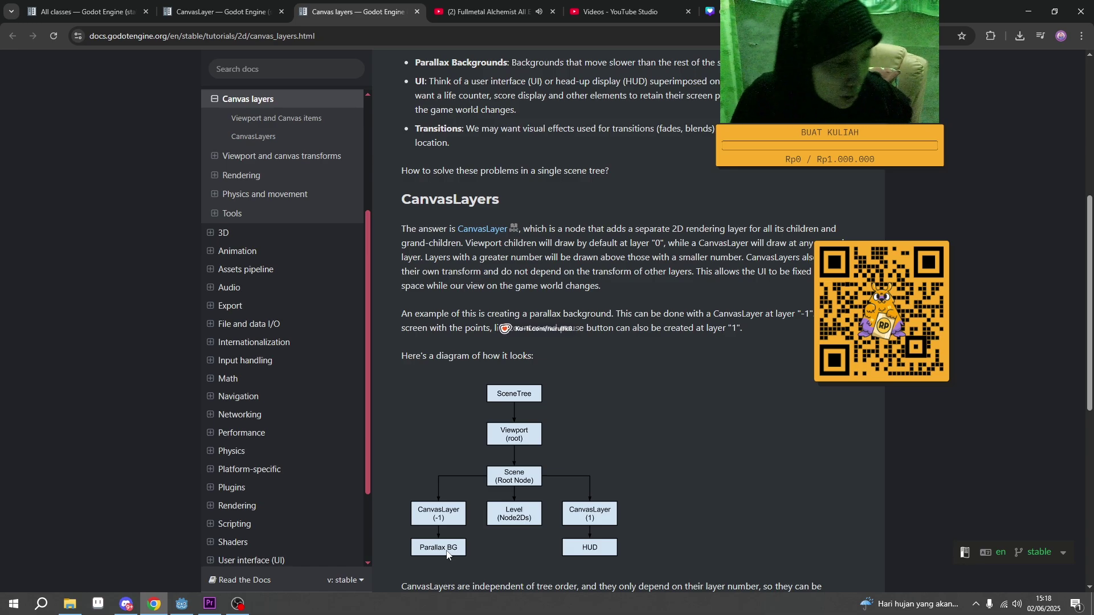
{"action": "left_click", "coordinate": [238, 605]}
{"action": "left_click", "coordinate": [784, 425]}
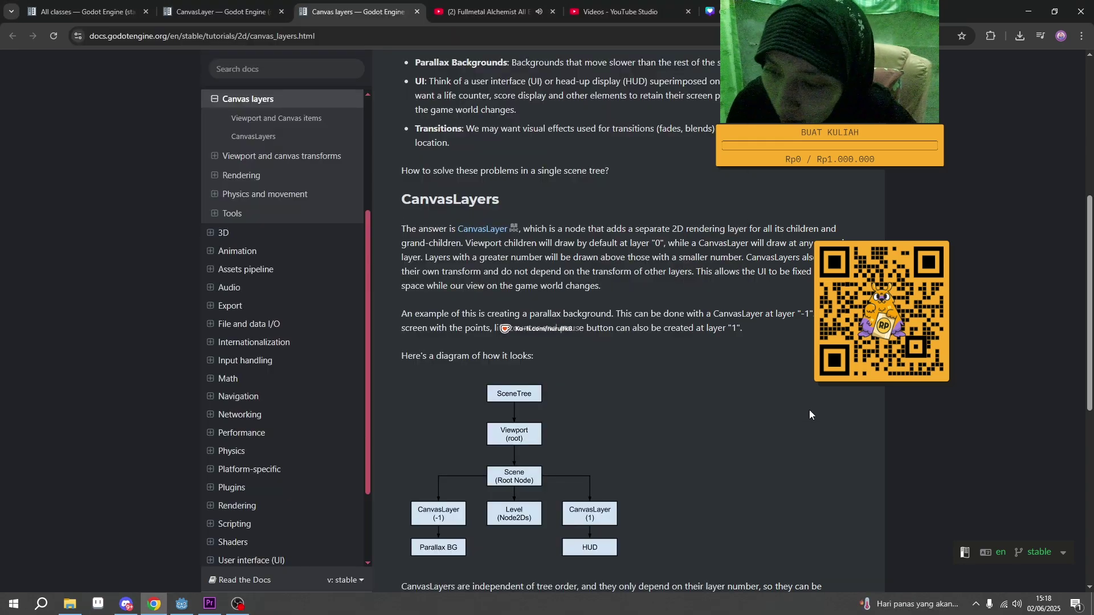
{"action": "scroll", "coordinate": [727, 393], "scroll_direction": "down", "scroll_amount": 3}
{"action": "scroll", "coordinate": [727, 393], "scroll_direction": "down", "scroll_amount": 1}
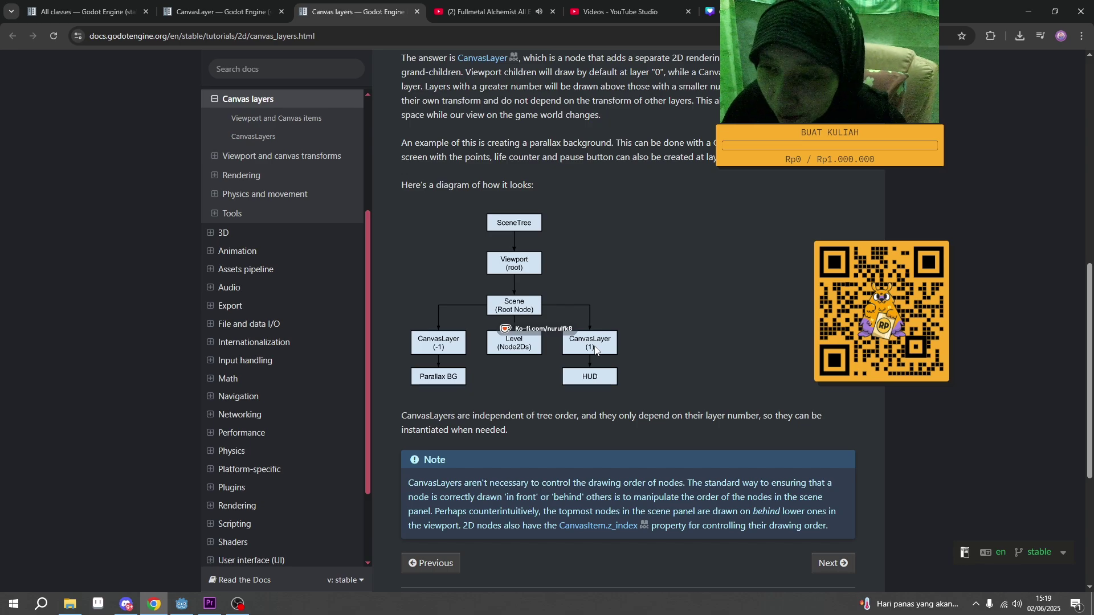
{"action": "left_click_drag", "start_coordinate": [438, 418], "coordinate": [554, 417]}
{"action": "scroll", "coordinate": [599, 351], "scroll_direction": "down", "scroll_amount": 1}
{"action": "scroll", "coordinate": [600, 350], "scroll_direction": "down", "scroll_amount": 1}
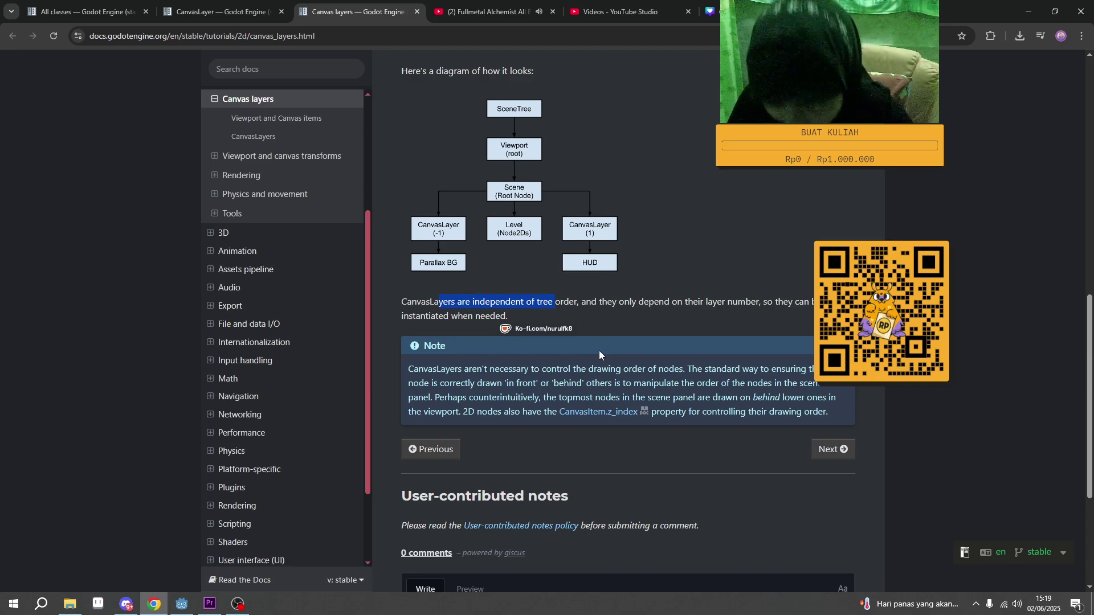
{"action": "scroll", "coordinate": [534, 289], "scroll_direction": "up", "scroll_amount": 2}
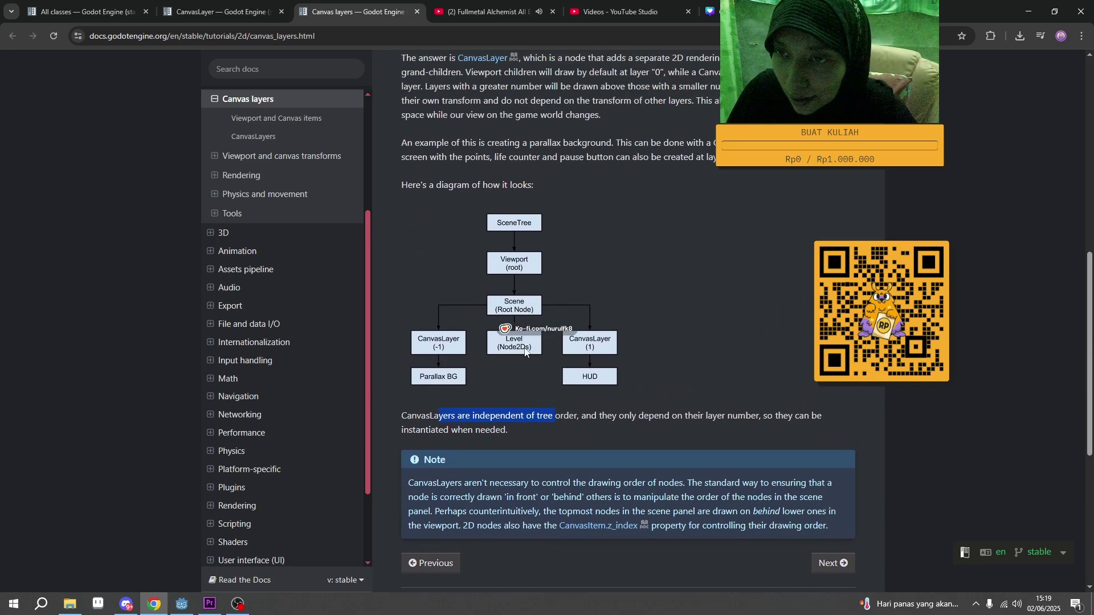
{"action": "scroll", "coordinate": [638, 408], "scroll_direction": "up", "scroll_amount": 6}
{"action": "scroll", "coordinate": [544, 386], "scroll_direction": "up", "scroll_amount": 4}
{"action": "scroll", "coordinate": [377, 446], "scroll_direction": "down", "scroll_amount": 7}
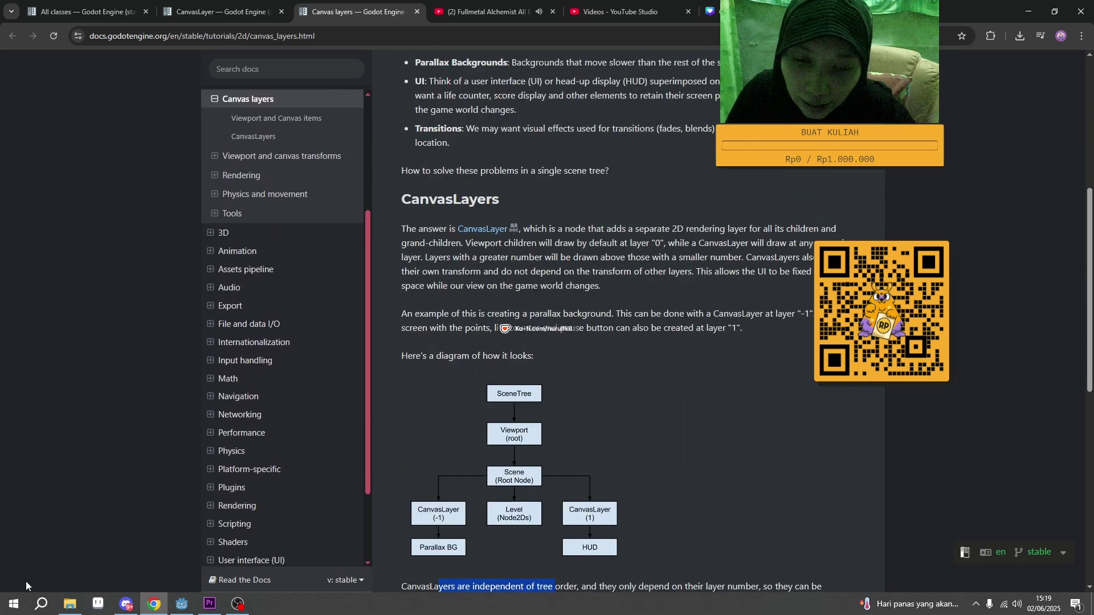
Switch to the Godot editor, show the 2D workspace and close the canvasitem scene.
{"action": "left_click", "coordinate": [183, 603]}
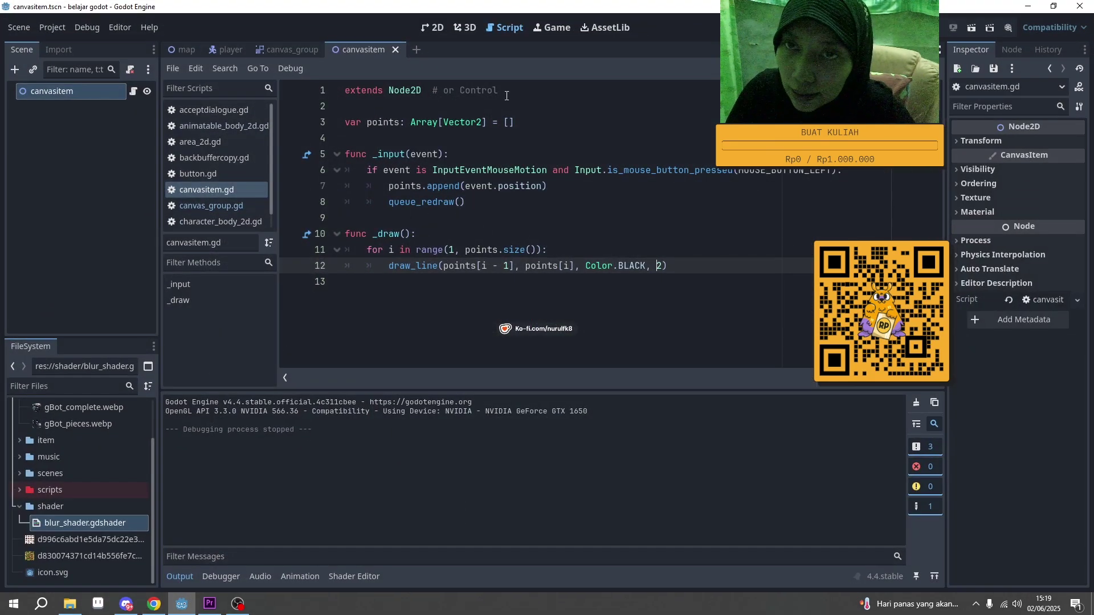
{"action": "left_click", "coordinate": [433, 27]}
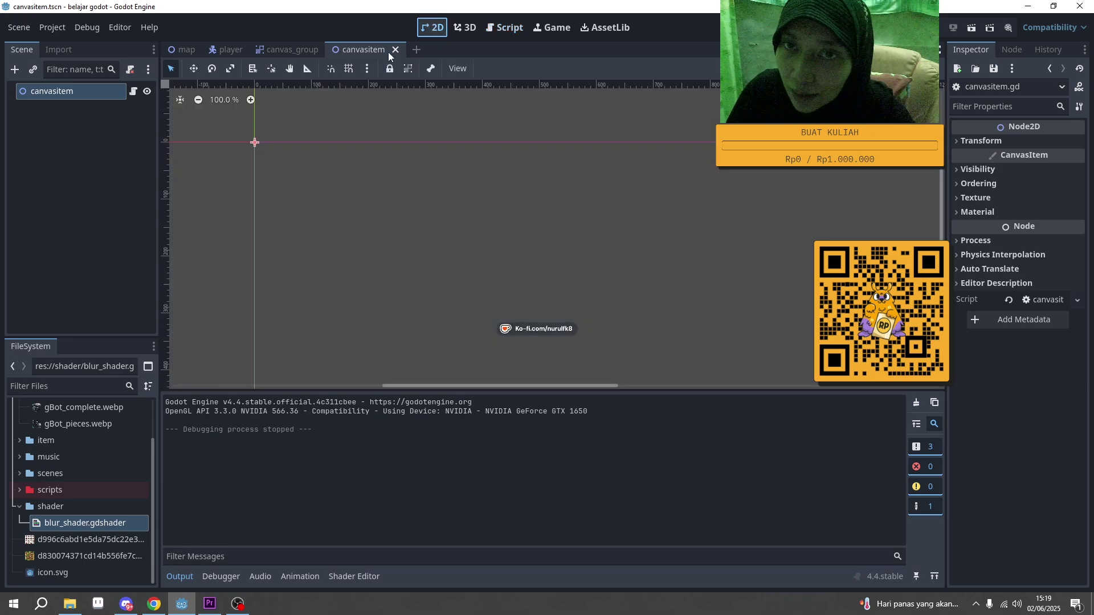
{"action": "scroll", "coordinate": [357, 187], "scroll_direction": "down", "scroll_amount": 5}
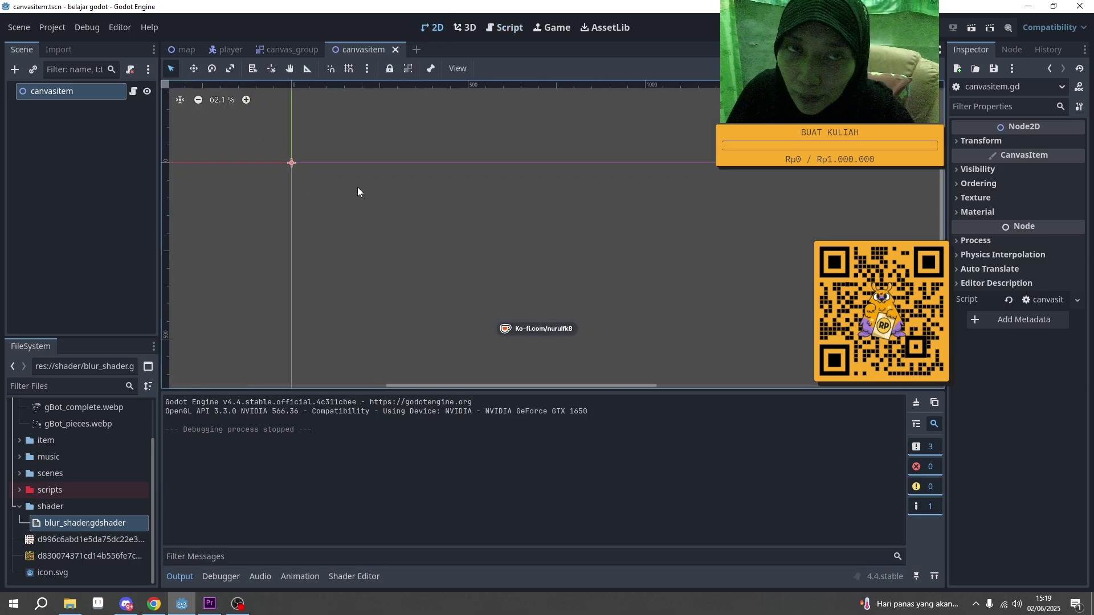
{"action": "left_click", "coordinate": [396, 49]}
{"action": "middle_click_drag", "start_coordinate": [342, 237], "coordinate": [410, 253]}
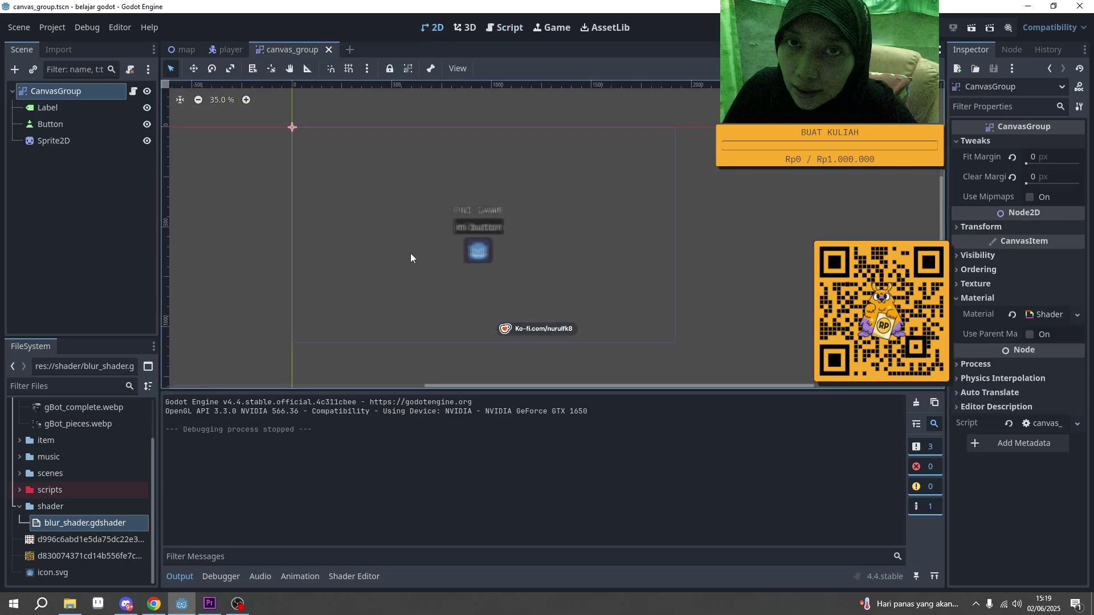
Create a new scene with a CanvasLayer as its root node, reading the node's description before adding it.
{"action": "left_click", "coordinate": [19, 28]}
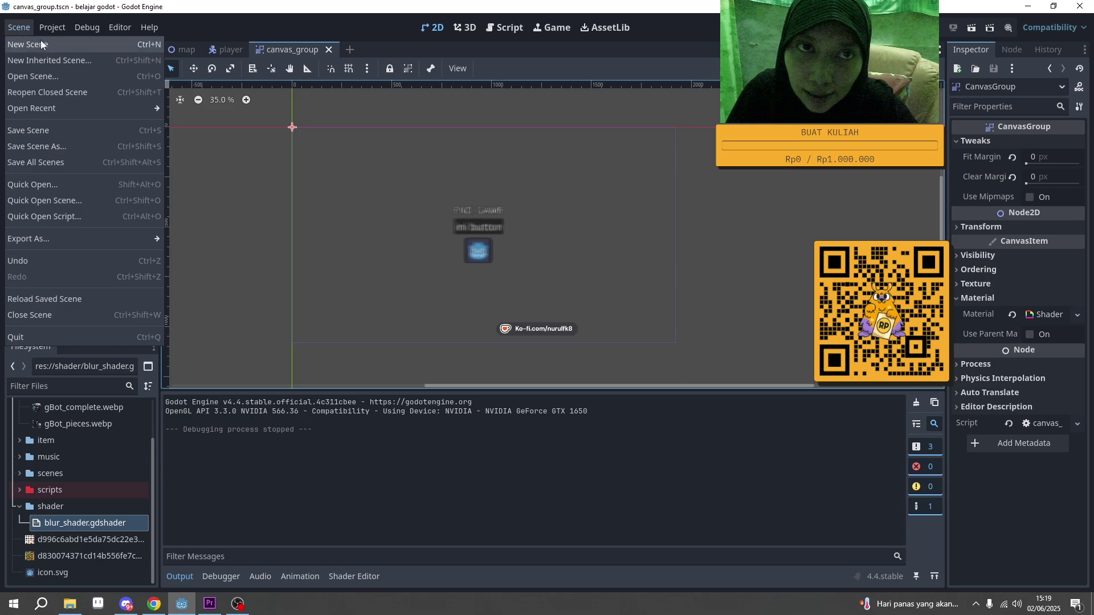
{"action": "left_click", "coordinate": [40, 44]}
{"action": "left_click", "coordinate": [60, 170]}
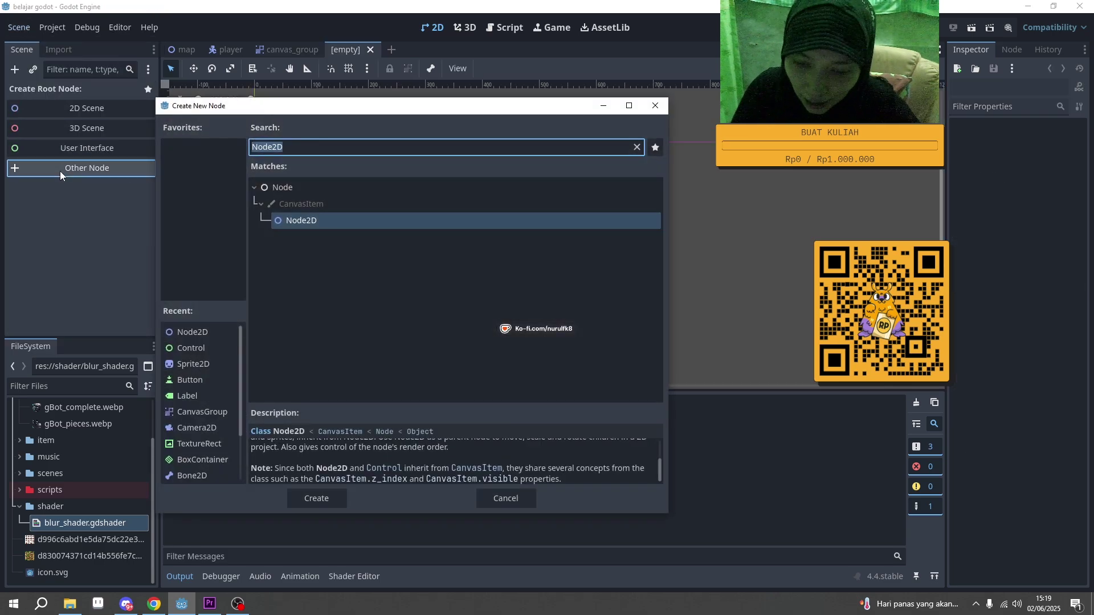
{"action": "type", "text": "canv"}
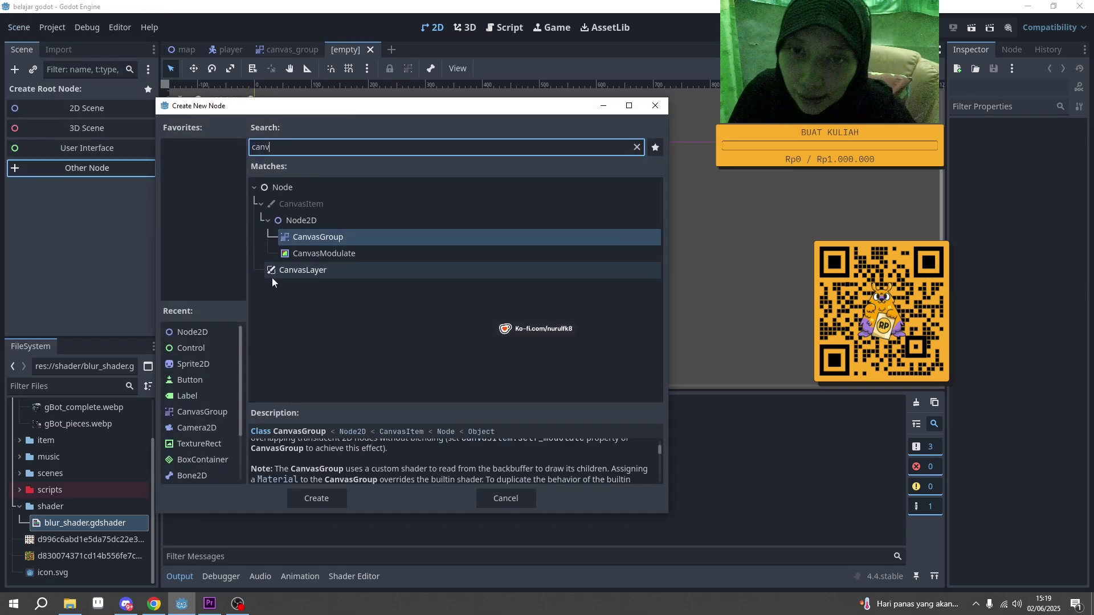
{"action": "left_click", "coordinate": [283, 272]}
{"action": "scroll", "coordinate": [357, 463], "scroll_direction": "down", "scroll_amount": 1}
{"action": "scroll", "coordinate": [354, 456], "scroll_direction": "up", "scroll_amount": 1}
{"action": "scroll", "coordinate": [355, 455], "scroll_direction": "down", "scroll_amount": 1}
{"action": "scroll", "coordinate": [354, 455], "scroll_direction": "up", "scroll_amount": 1}
{"action": "scroll", "coordinate": [354, 453], "scroll_direction": "down", "scroll_amount": 1}
{"action": "scroll", "coordinate": [354, 453], "scroll_direction": "down", "scroll_amount": 2}
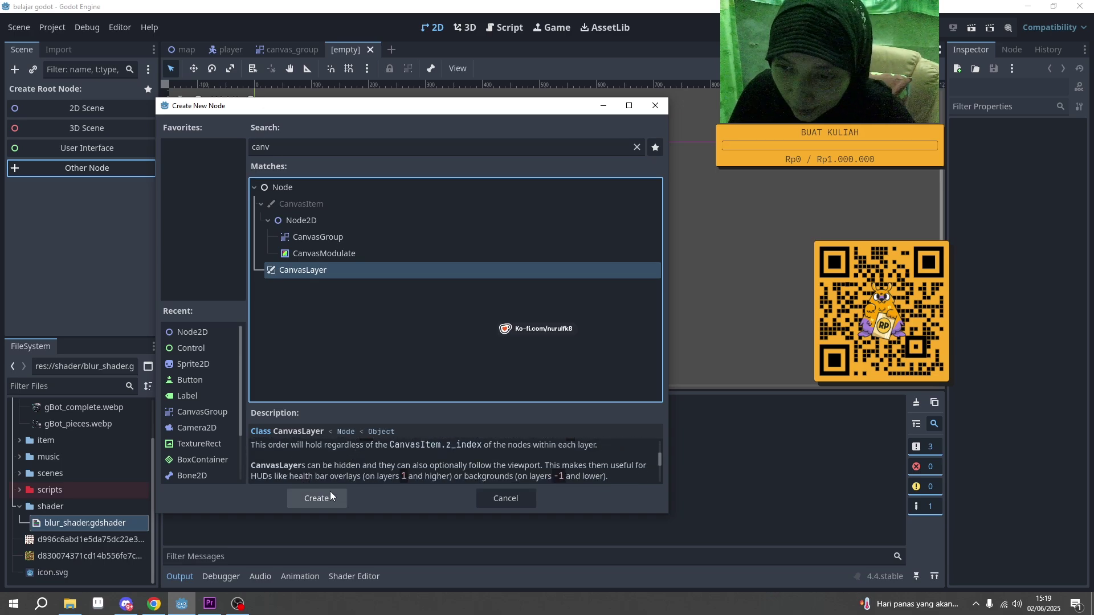
{"action": "scroll", "coordinate": [334, 469], "scroll_direction": "down", "scroll_amount": 4}
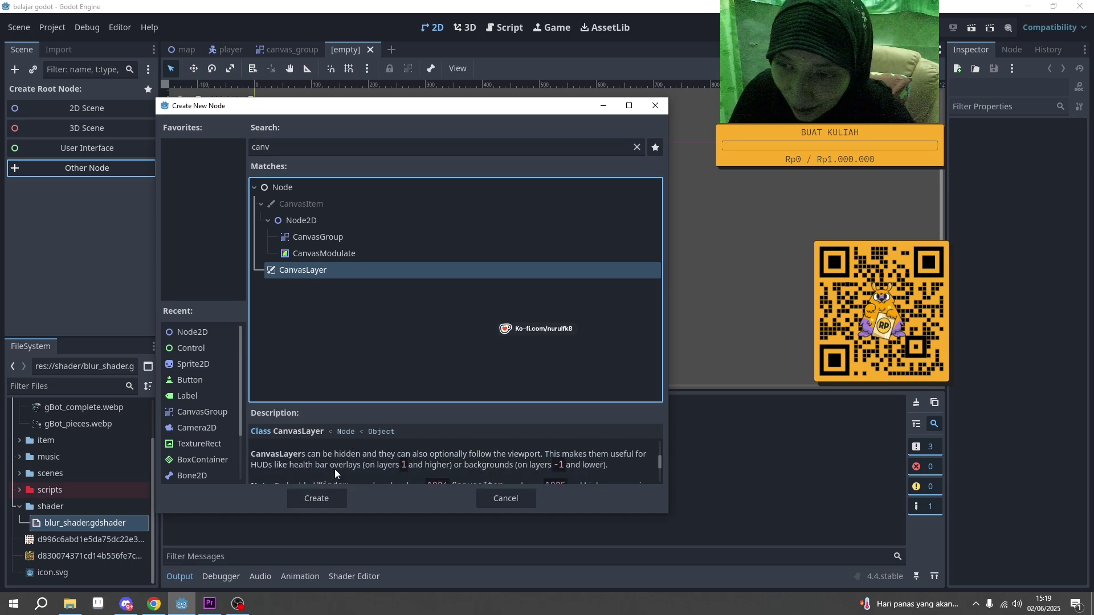
{"action": "left_click", "coordinate": [316, 499]}
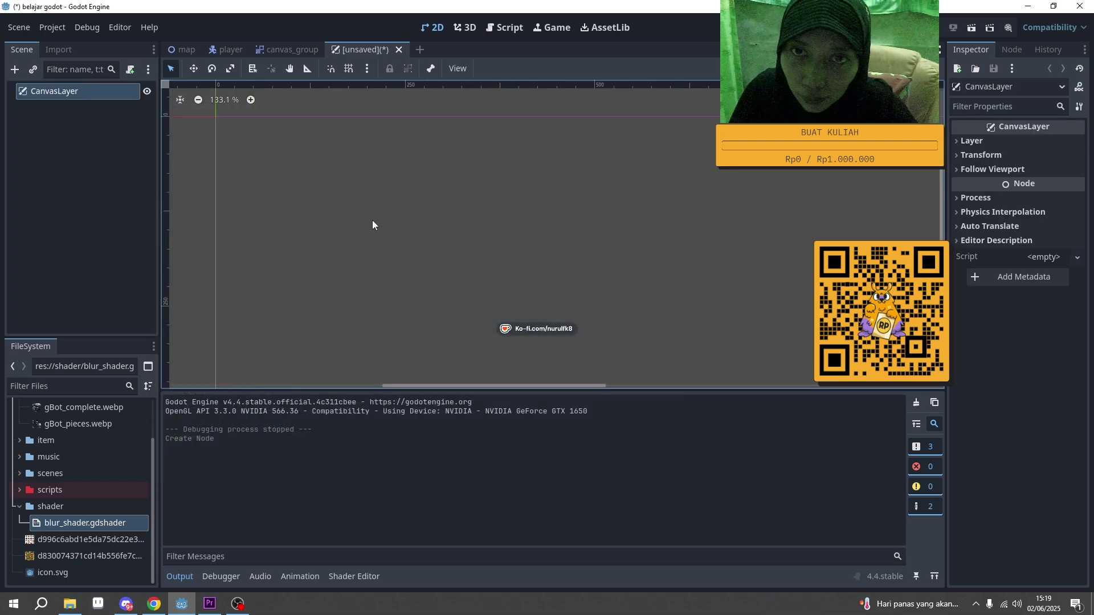
Rename the CanvasLayer root node to "ui".
{"action": "scroll", "coordinate": [372, 214], "scroll_direction": "down", "scroll_amount": 5}
{"action": "left_click", "coordinate": [60, 91]}
{"action": "double_click", "coordinate": [61, 91]}
{"action": "type", "text": "ui"}
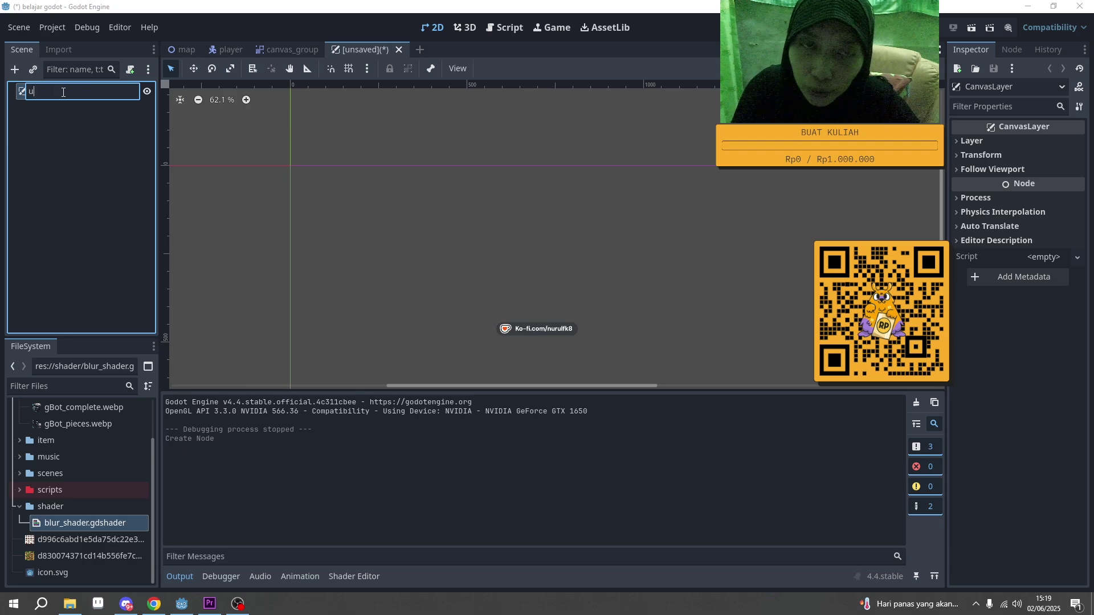
{"action": "key", "text": "Return"}
{"action": "scroll", "coordinate": [454, 240], "scroll_direction": "down", "scroll_amount": 1}
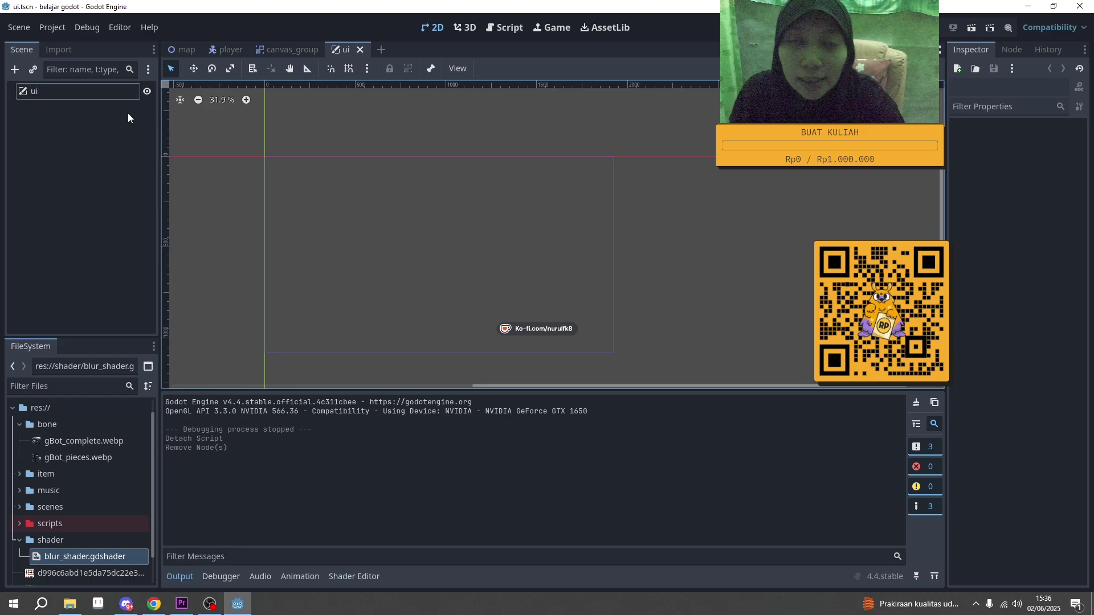
Instantiate the canvas_group scene directly under the root node of the map scene.
{"action": "left_click", "coordinate": [288, 50]}
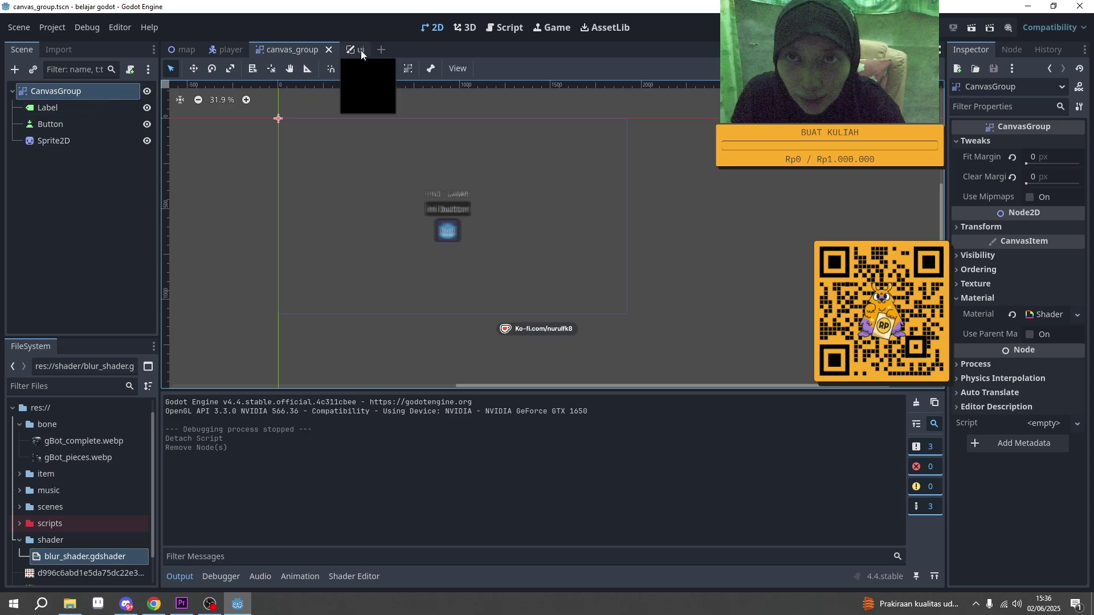
{"action": "left_click", "coordinate": [177, 51]}
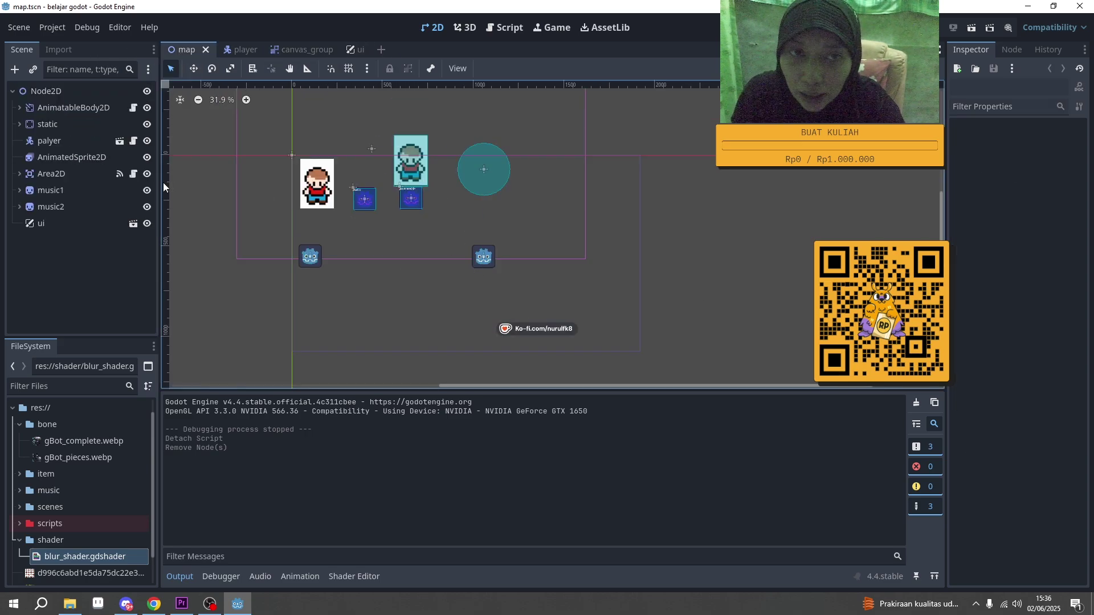
{"action": "left_click", "coordinate": [34, 68]}
{"action": "type", "text": "can"}
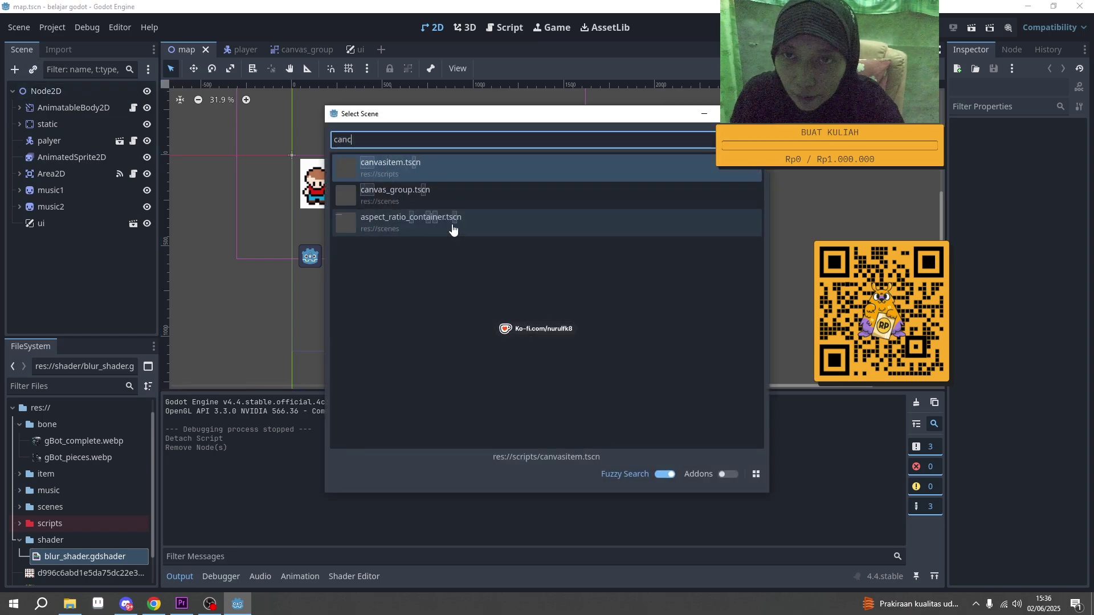
{"action": "type", "text": "v"}
{"action": "double_click", "coordinate": [452, 196]}
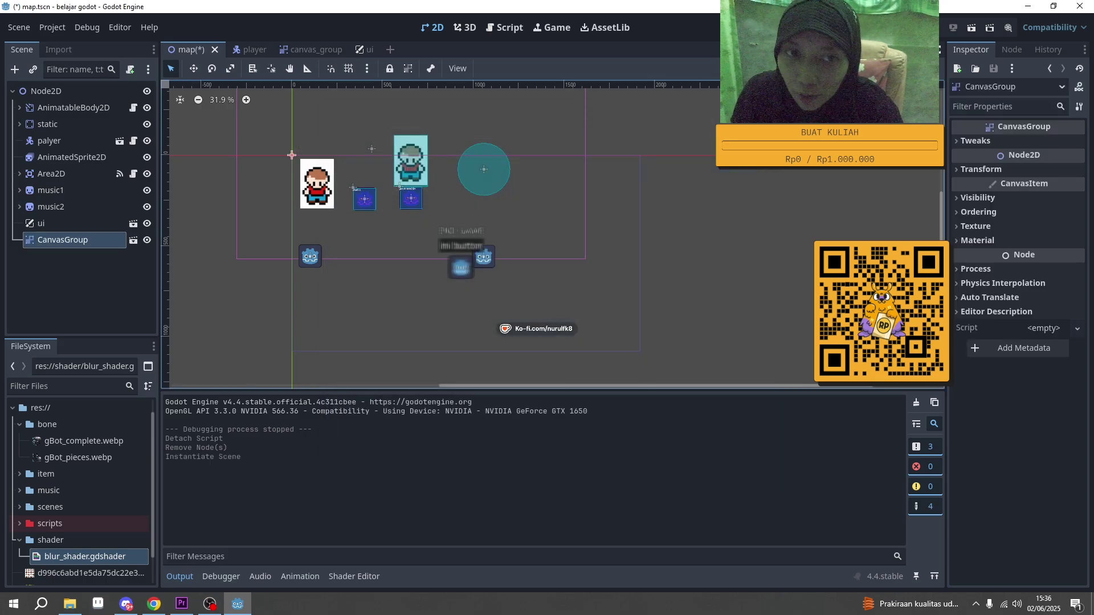
Save the map scene, run the game to check how the directly placed canvas group displays, and stop it.
{"action": "key", "text": "ctrl+s"}
{"action": "left_click", "coordinate": [982, 26]}
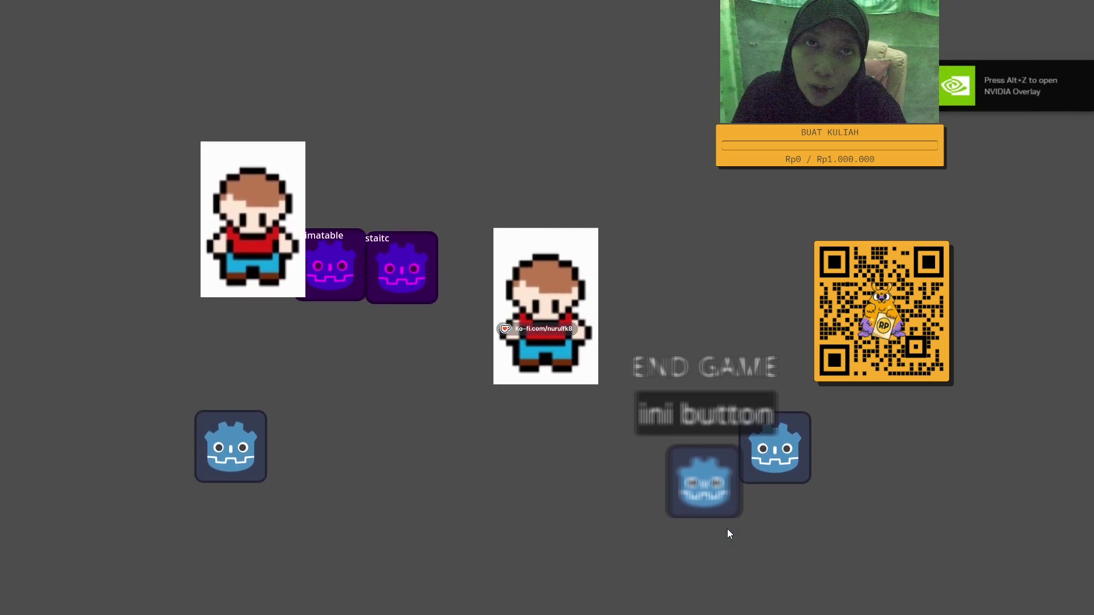
{"action": "key", "text": "F8"}
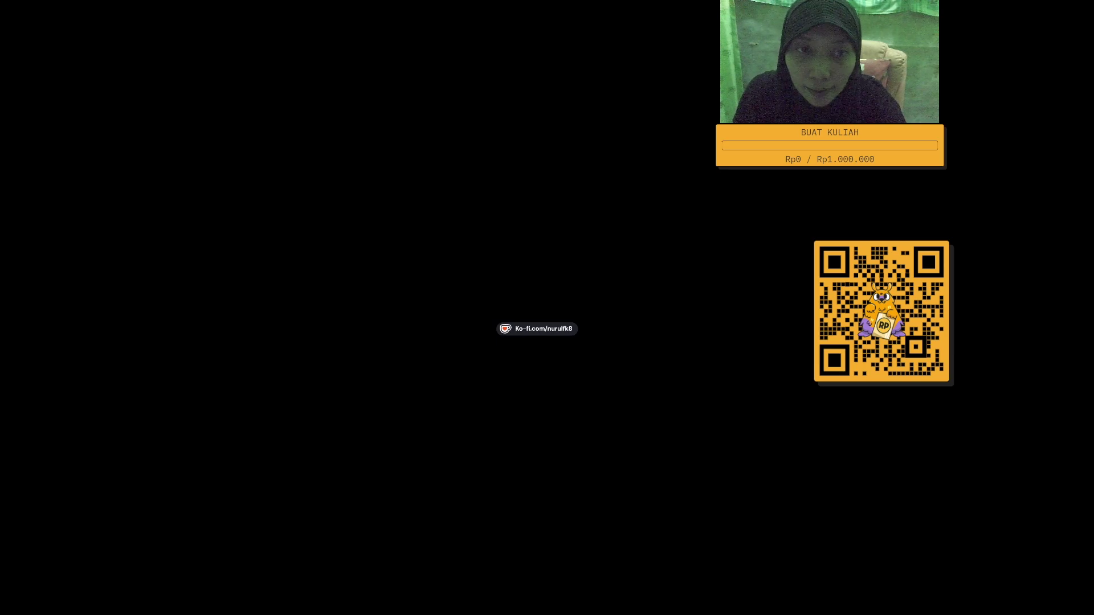
Delete the CanvasGroup instance from the map scene.
{"action": "key", "text": "Delete"}
{"action": "left_click", "coordinate": [527, 319]}
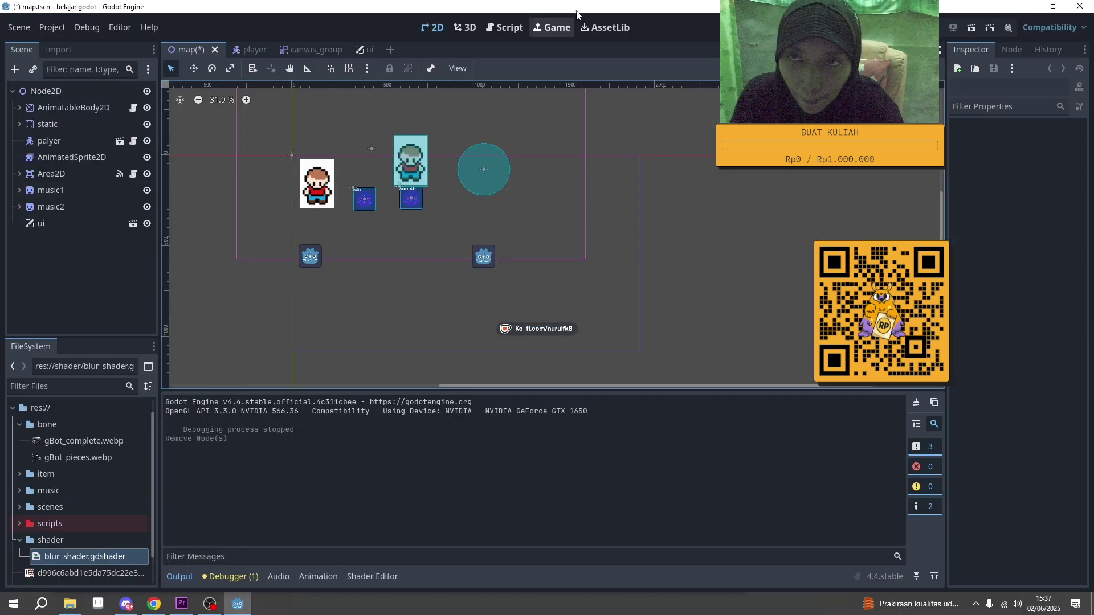
Instantiate the canvas_group scene under the ui scene's CanvasLayer root and save both the ui and map scenes.
{"action": "left_click", "coordinate": [359, 49]}
{"action": "left_click", "coordinate": [84, 117]}
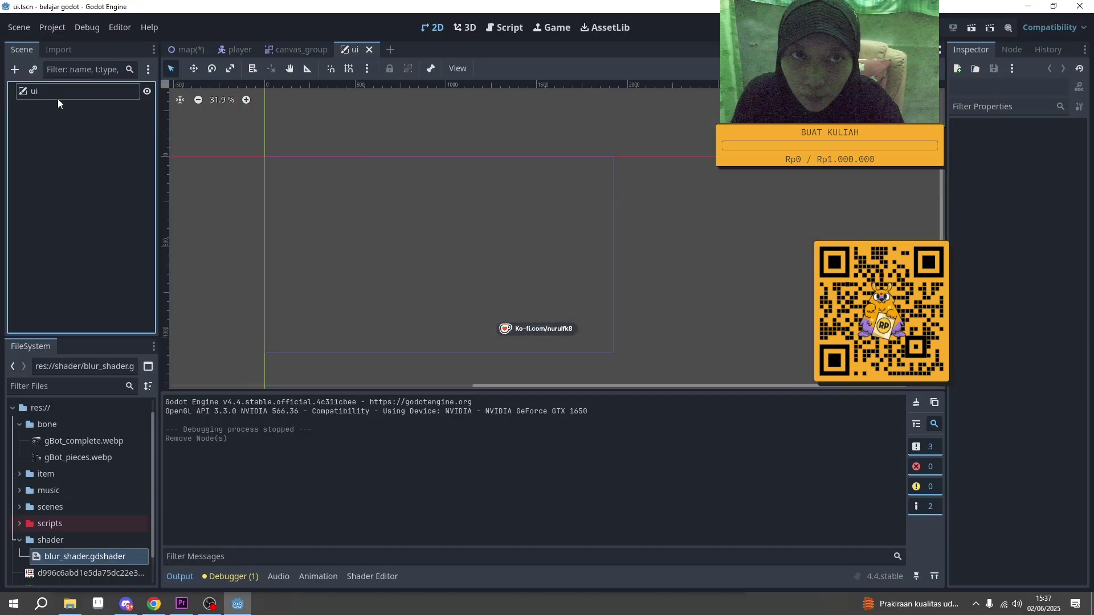
{"action": "left_click", "coordinate": [33, 70]}
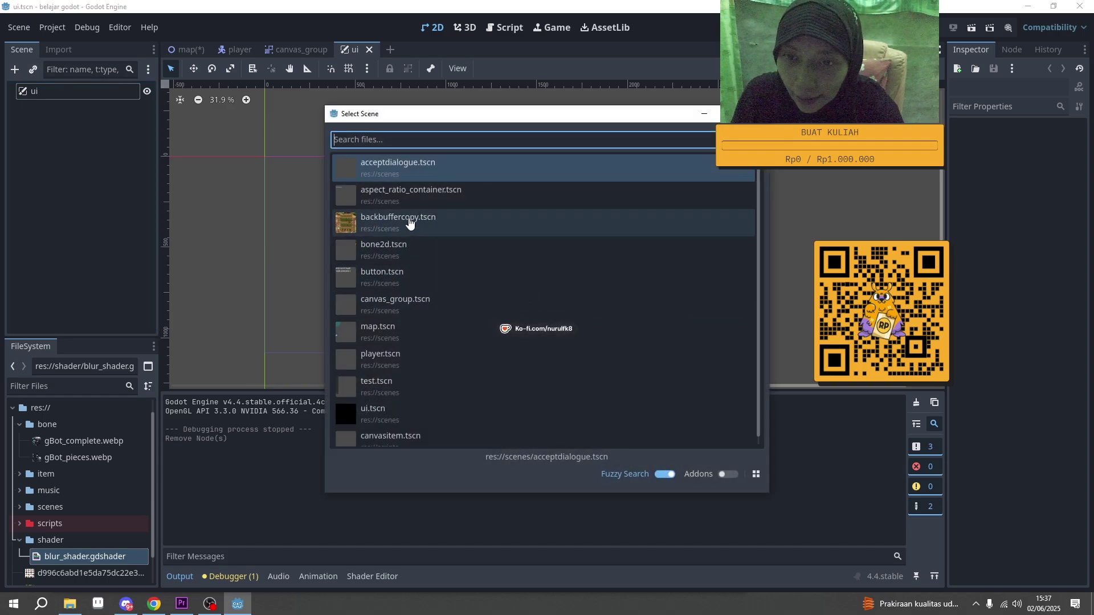
{"action": "double_click", "coordinate": [411, 306]}
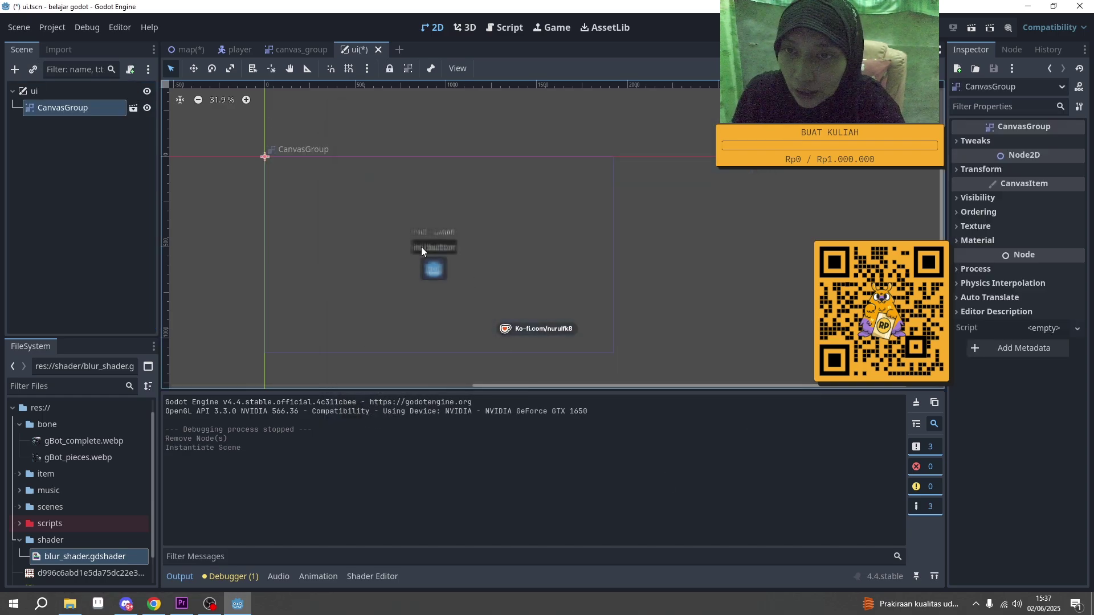
{"action": "key", "text": "ctrl+s"}
{"action": "left_click", "coordinate": [191, 50]}
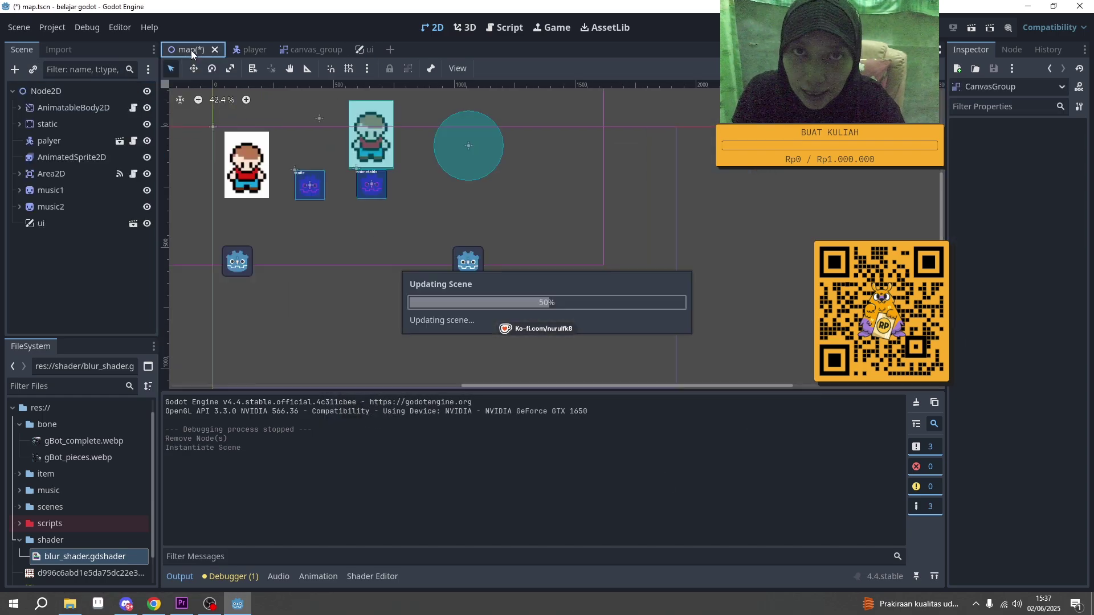
{"action": "scroll", "coordinate": [478, 253], "scroll_direction": "up", "scroll_amount": 2}
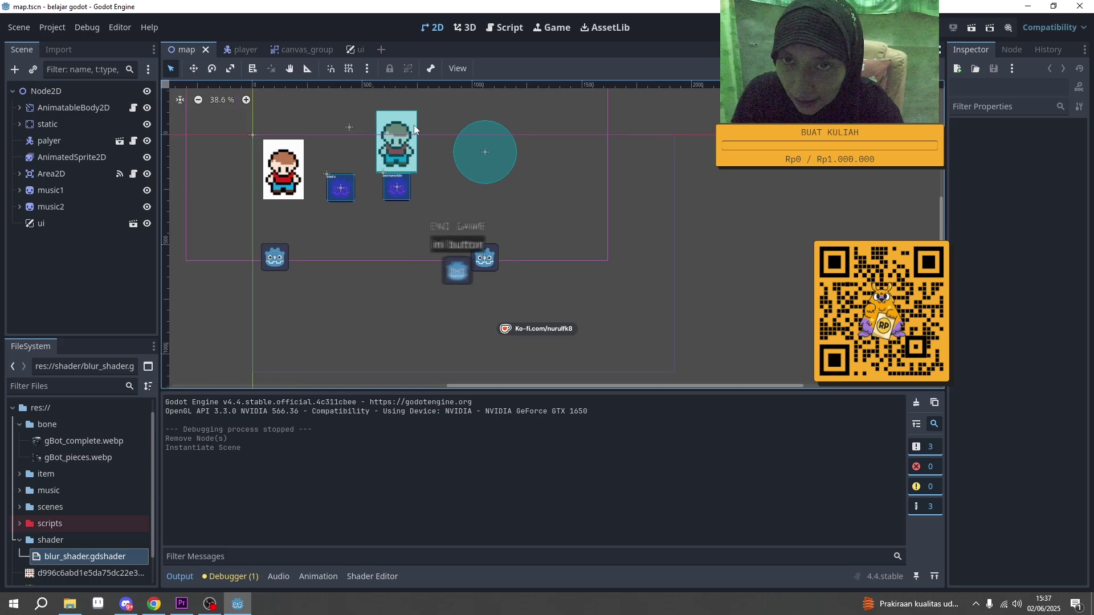
{"action": "key", "text": "ctrl+s"}
Examine where the ui content sits in the map scene relative to the other nodes and the viewport boundary.
{"action": "scroll", "coordinate": [329, 277], "scroll_direction": "up", "scroll_amount": 7}
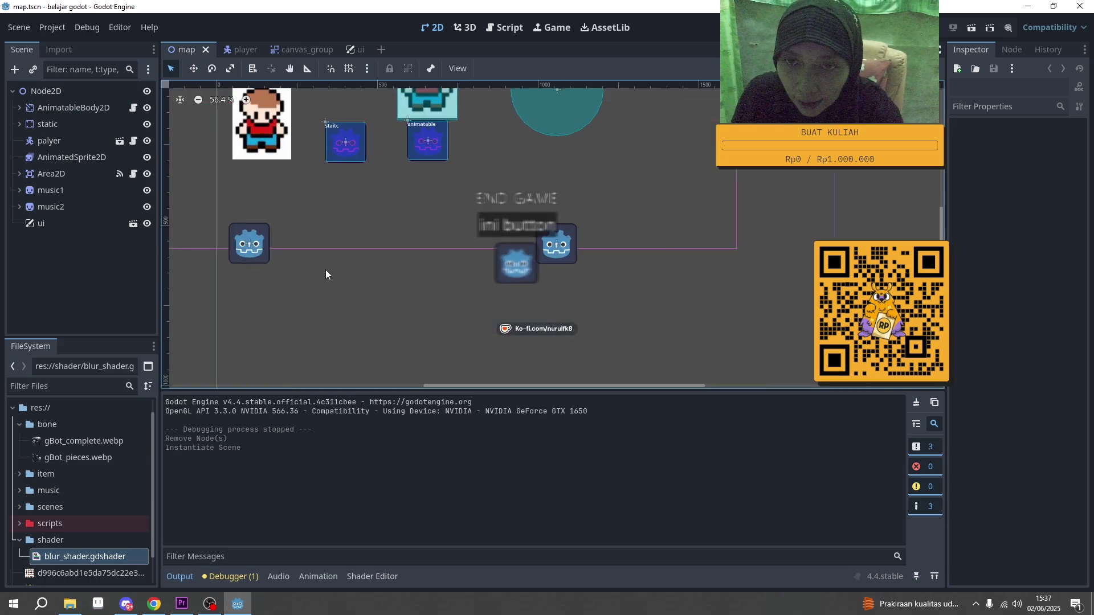
{"action": "scroll", "coordinate": [329, 244], "scroll_direction": "up", "scroll_amount": 3}
{"action": "scroll", "coordinate": [330, 250], "scroll_direction": "down", "scroll_amount": 6}
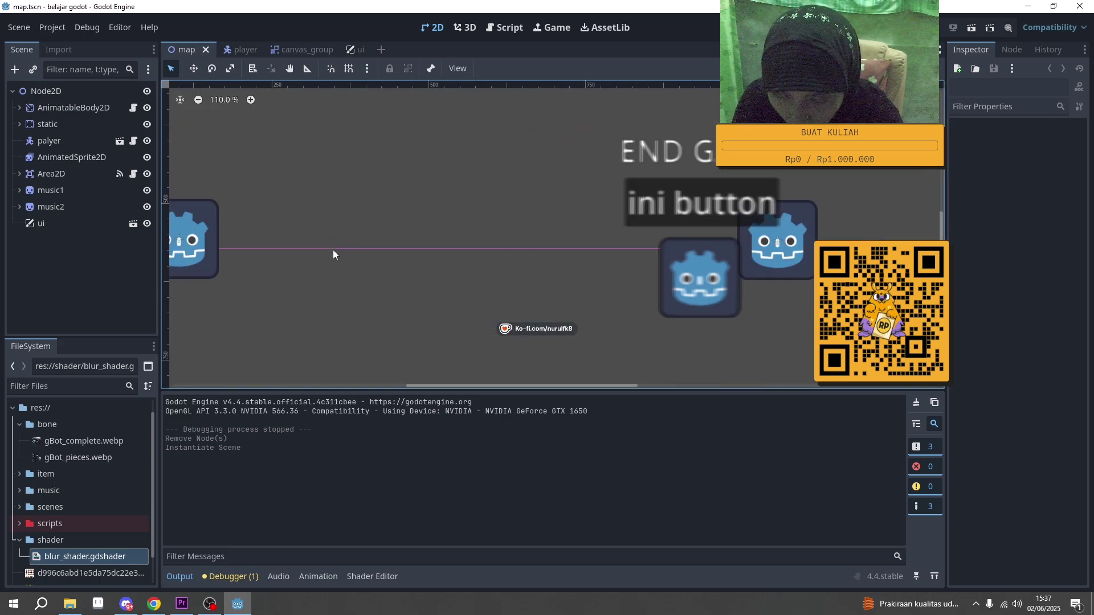
{"action": "scroll", "coordinate": [398, 256], "scroll_direction": "down", "scroll_amount": 5}
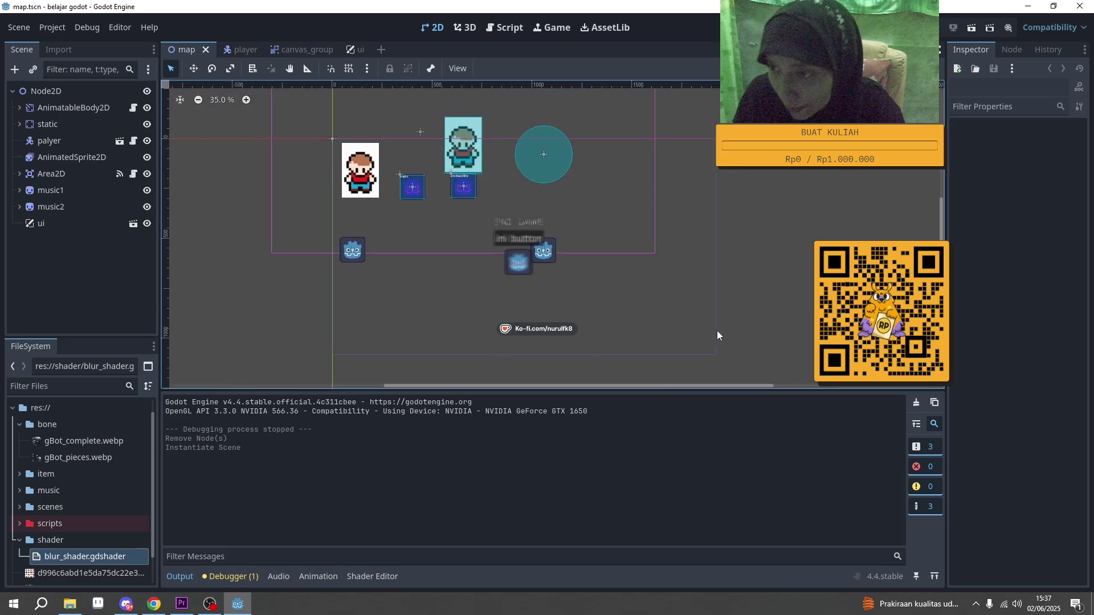
{"action": "scroll", "coordinate": [731, 324], "scroll_direction": "up", "scroll_amount": 11}
{"action": "scroll", "coordinate": [333, 307], "scroll_direction": "down", "scroll_amount": 4}
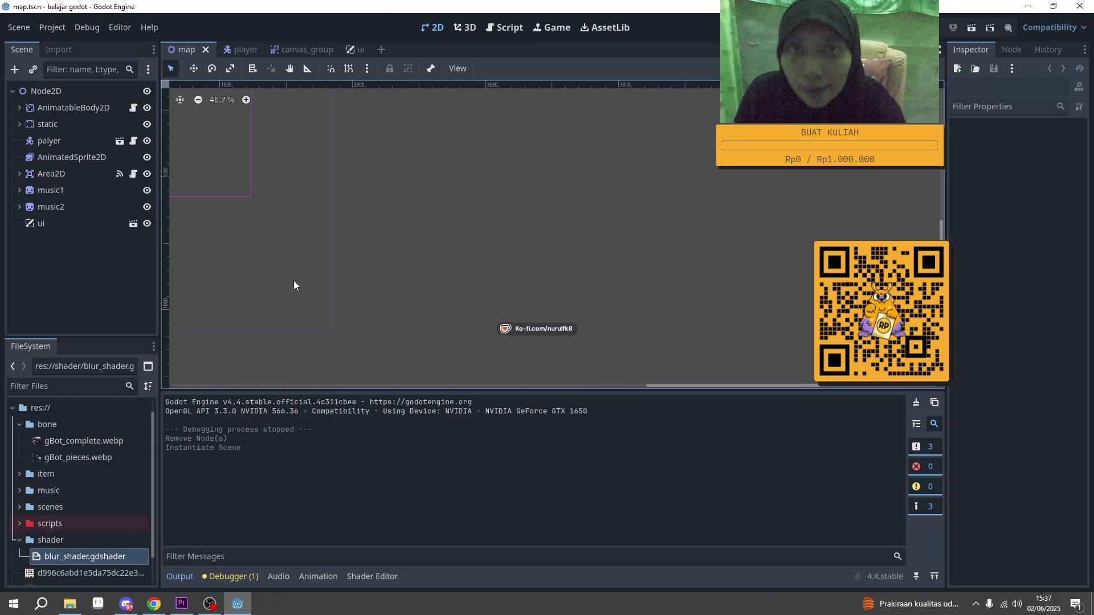
{"action": "middle_click_drag", "start_coordinate": [294, 285], "coordinate": [691, 314]}
{"action": "scroll", "coordinate": [478, 282], "scroll_direction": "down", "scroll_amount": 1}
Run the game to test the CanvasLayer UI against the moving player, and compare its placement in the ui and map scenes.
{"action": "left_click", "coordinate": [969, 32]}
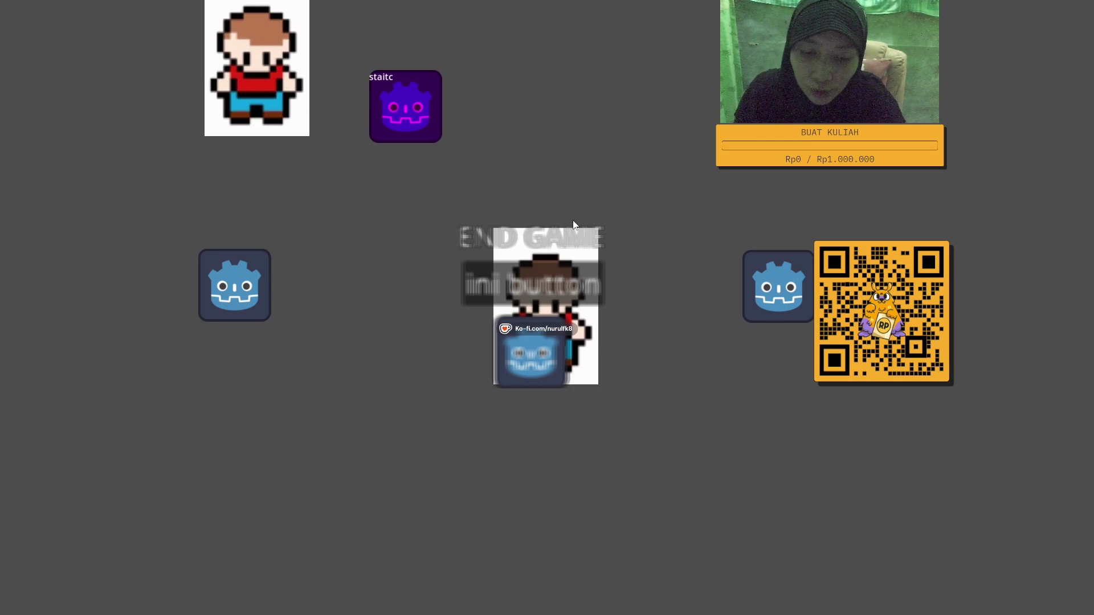
{"action": "left_click", "coordinate": [570, 284]}
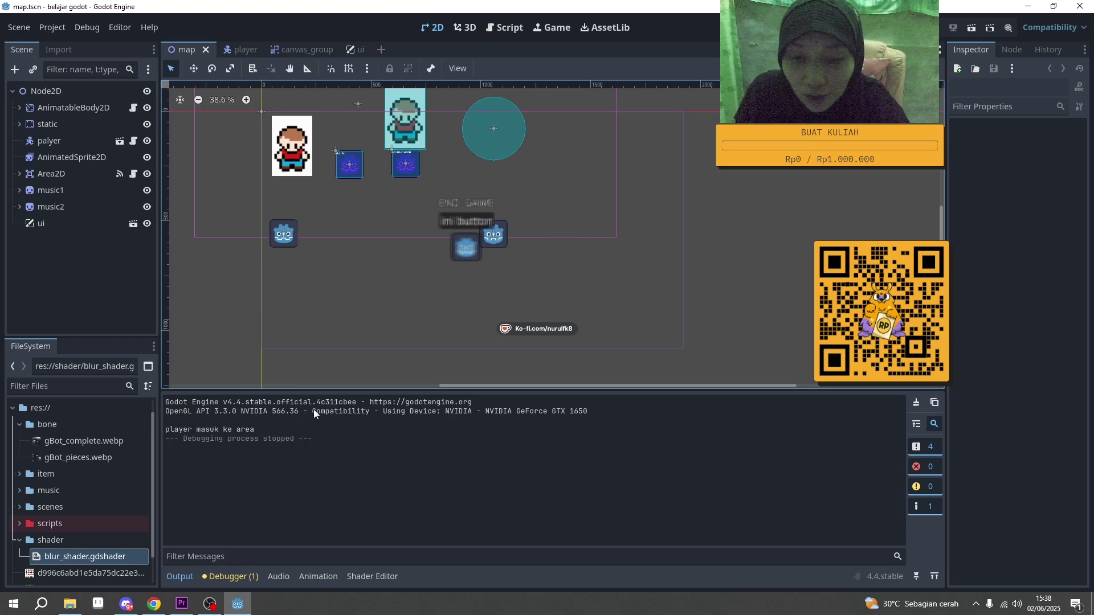
{"action": "left_click", "coordinate": [350, 50]}
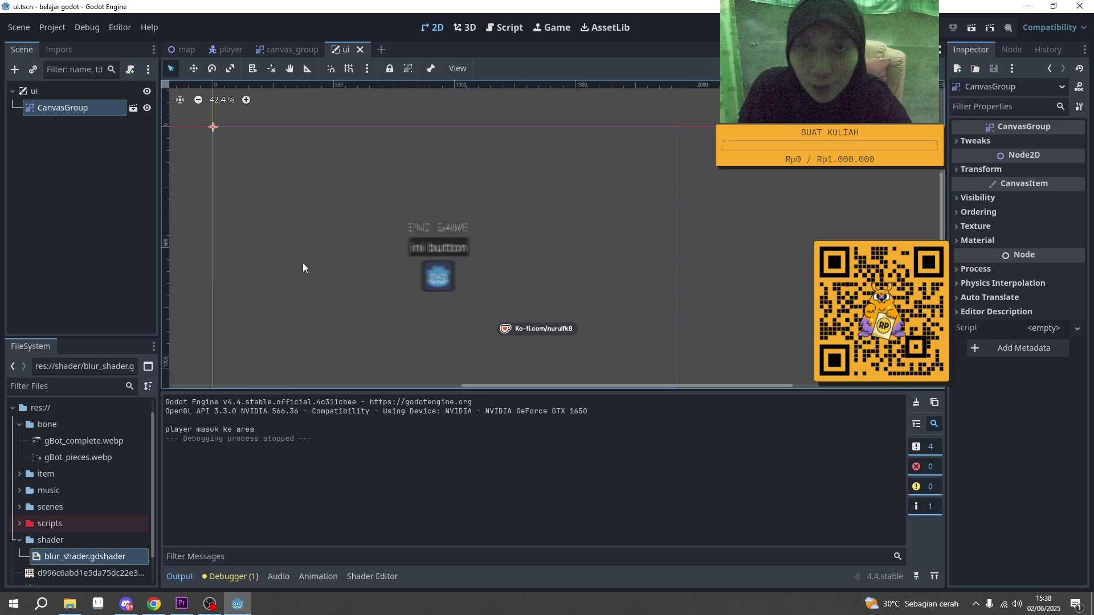
{"action": "left_click", "coordinate": [186, 50]}
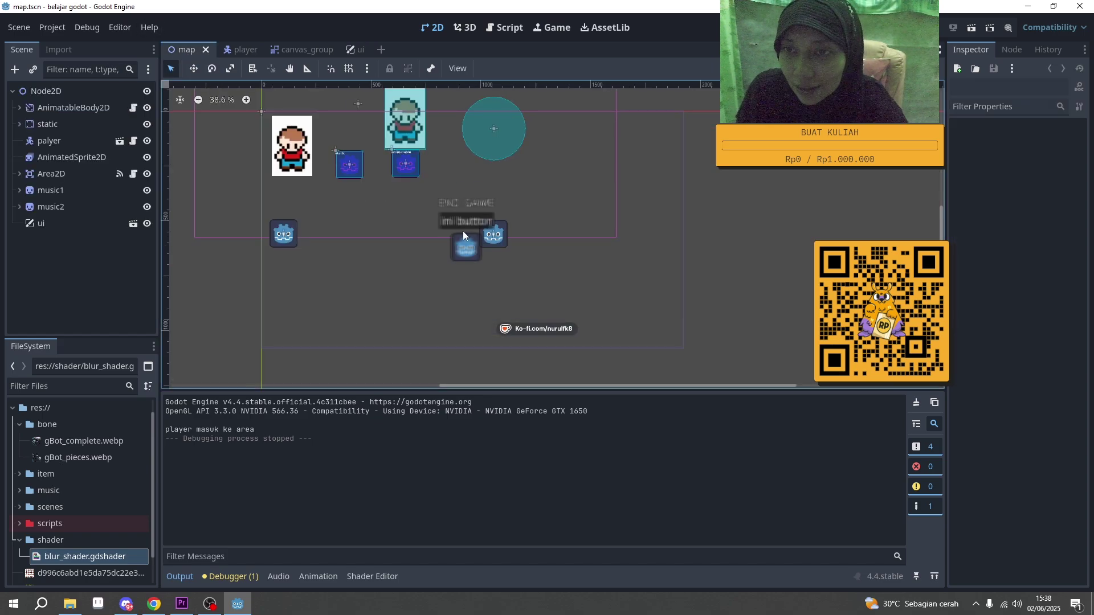